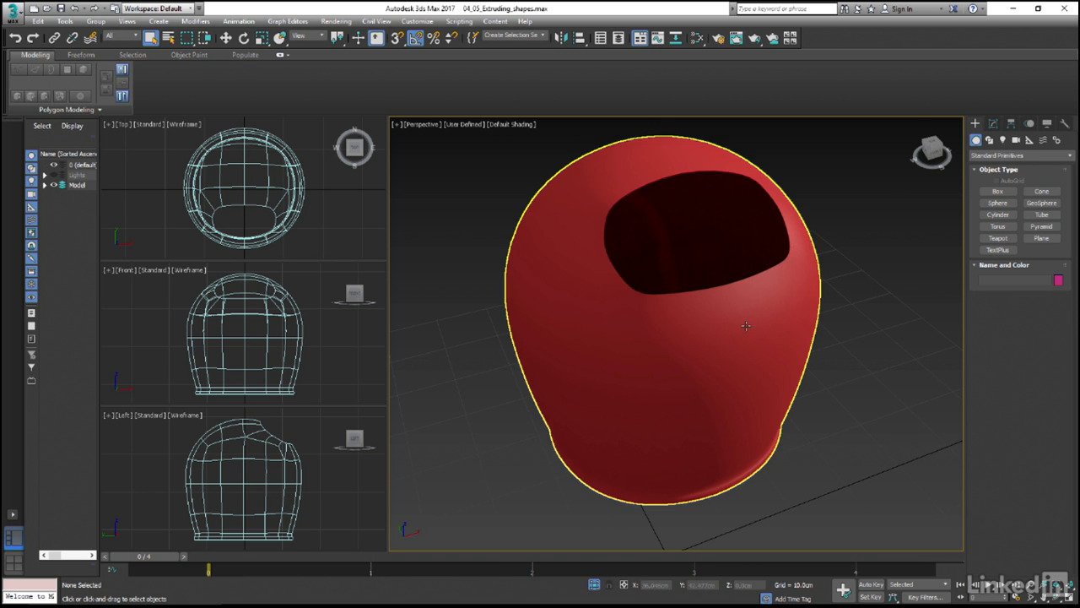
# - Select the border of the helmet's front opening in its base Editable Poly and show edged faces in the perspective view
pyautogui.click(742, 326)
pyautogui.click(993, 123)
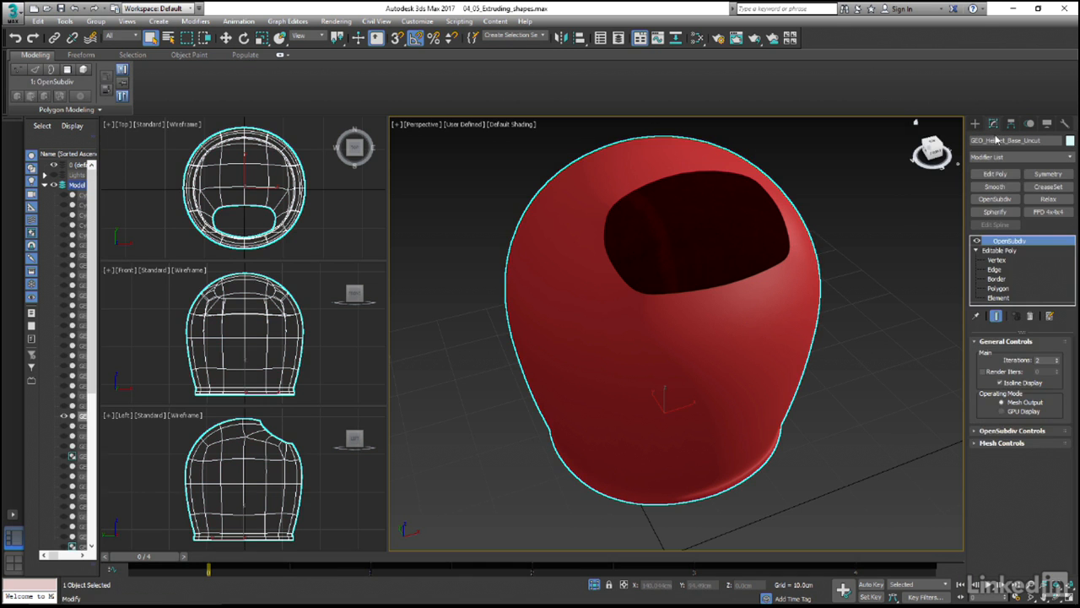
pyautogui.click(1000, 251)
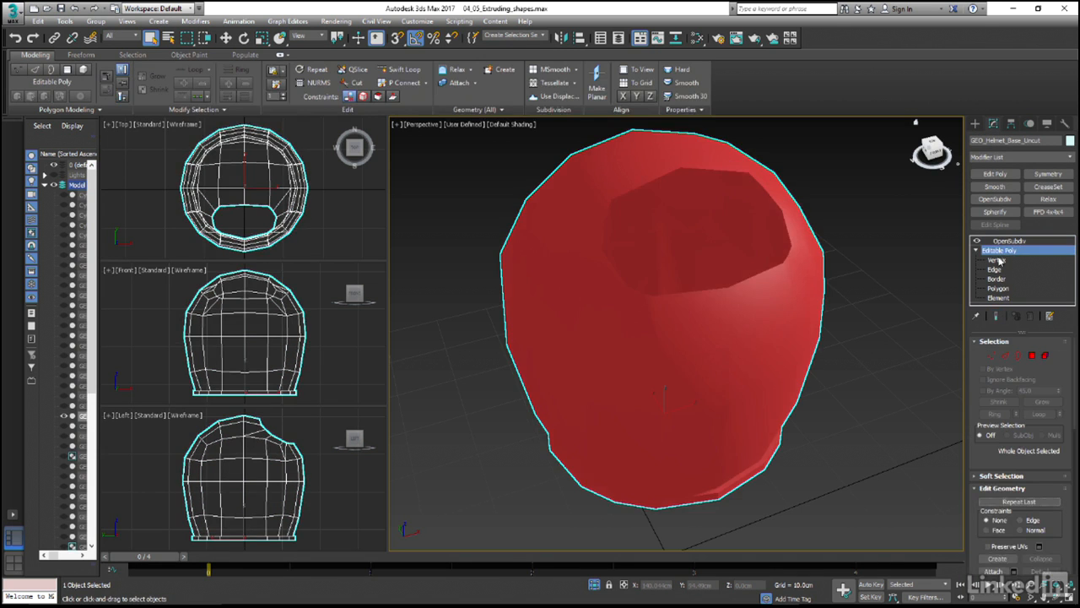
pyautogui.click(1018, 356)
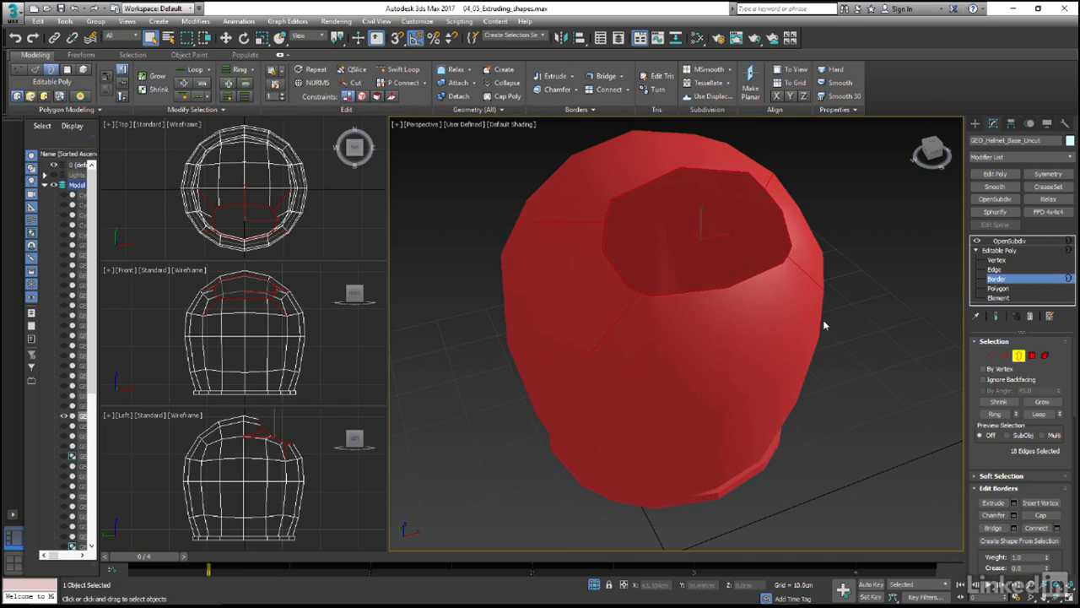
pyautogui.click(745, 281)
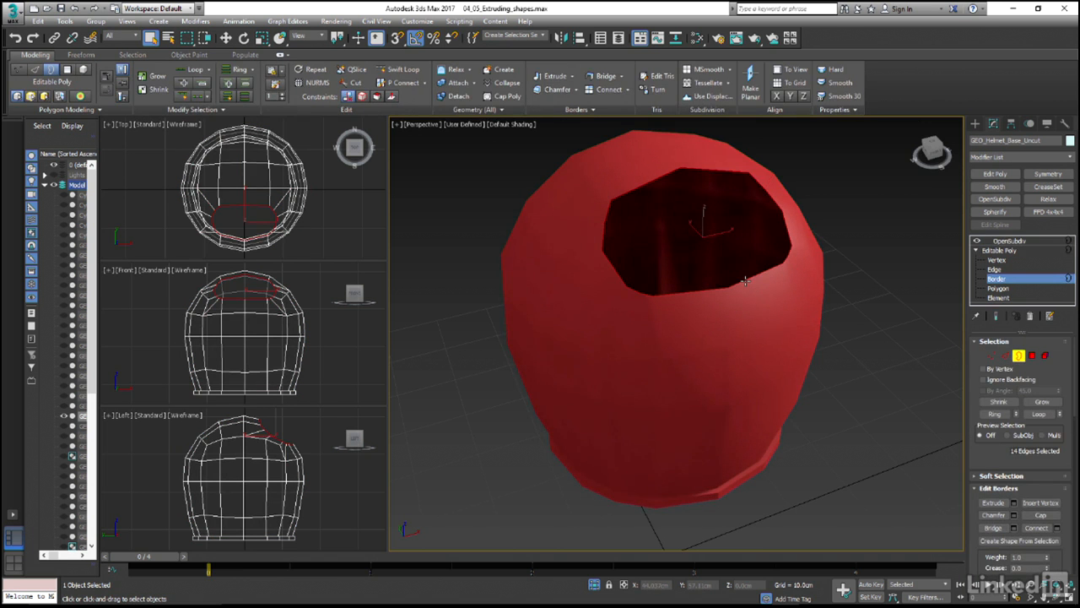
pyautogui.press('F4')
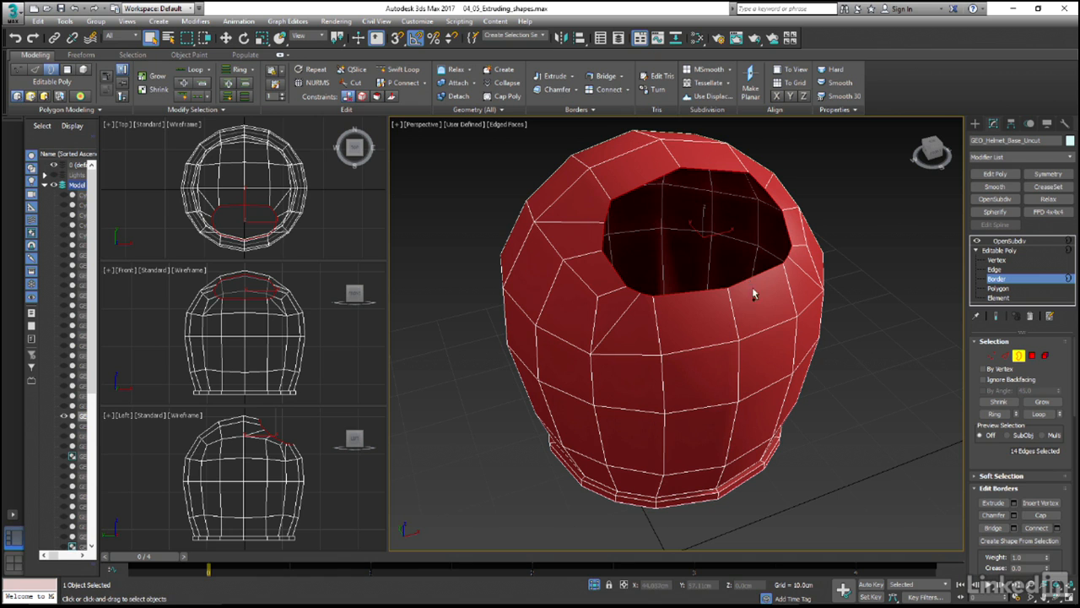
# - Convert the working level to edges and extrude the opening's edges with height 0 cm and width 0.84 cm
pyautogui.click(1005, 356)
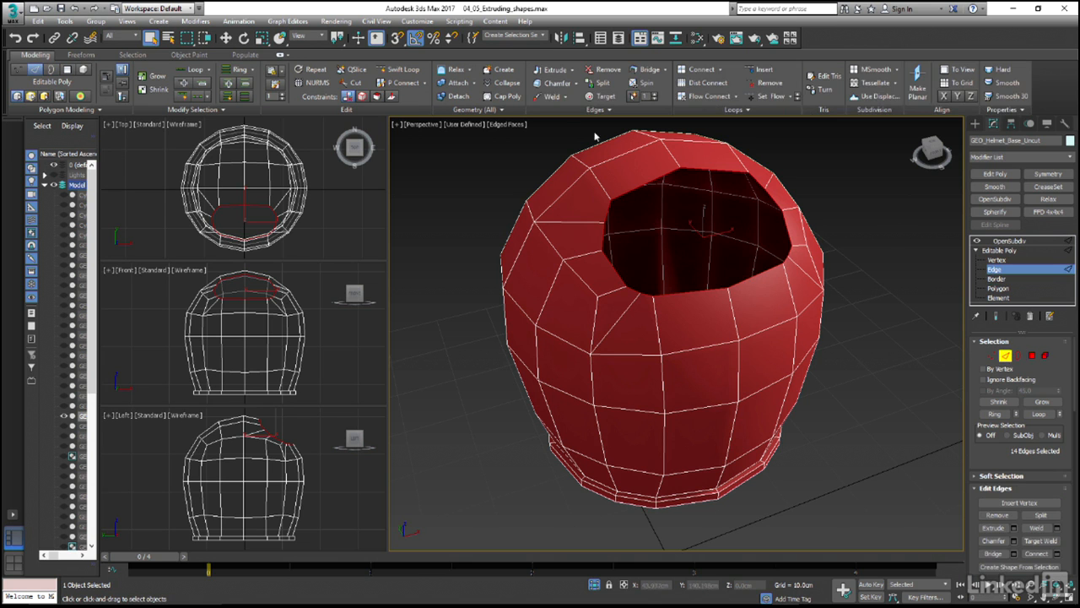
pyautogui.click(555, 75)
pyautogui.moveTo(690, 312); pyautogui.dragTo(447, 201)
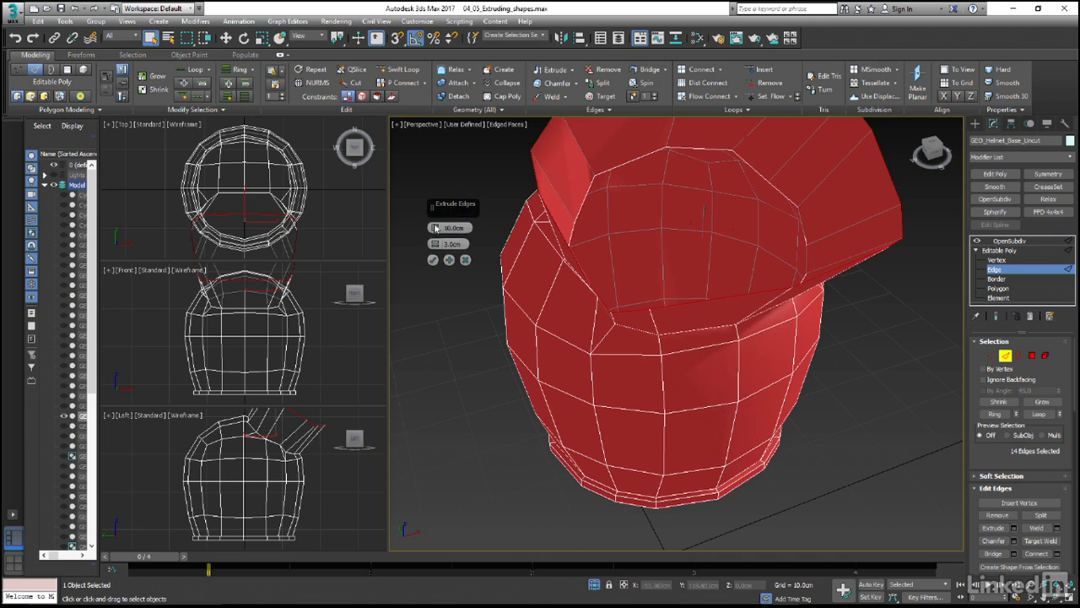
pyautogui.rightClick(435, 228)
pyautogui.rightClick(436, 246)
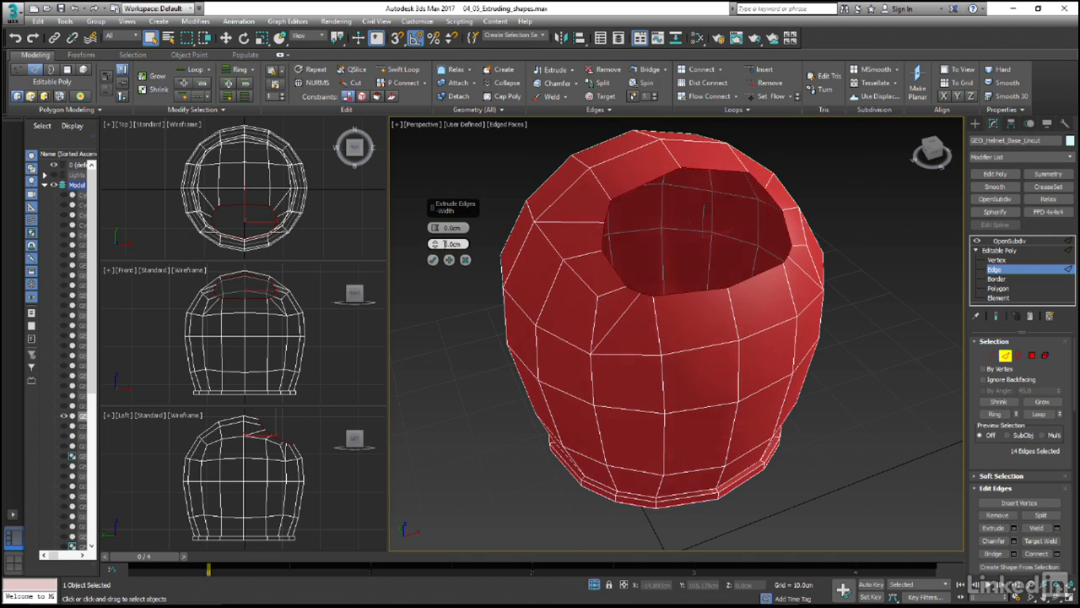
pyautogui.doubleClick(445, 244)
pyautogui.write('0.84')
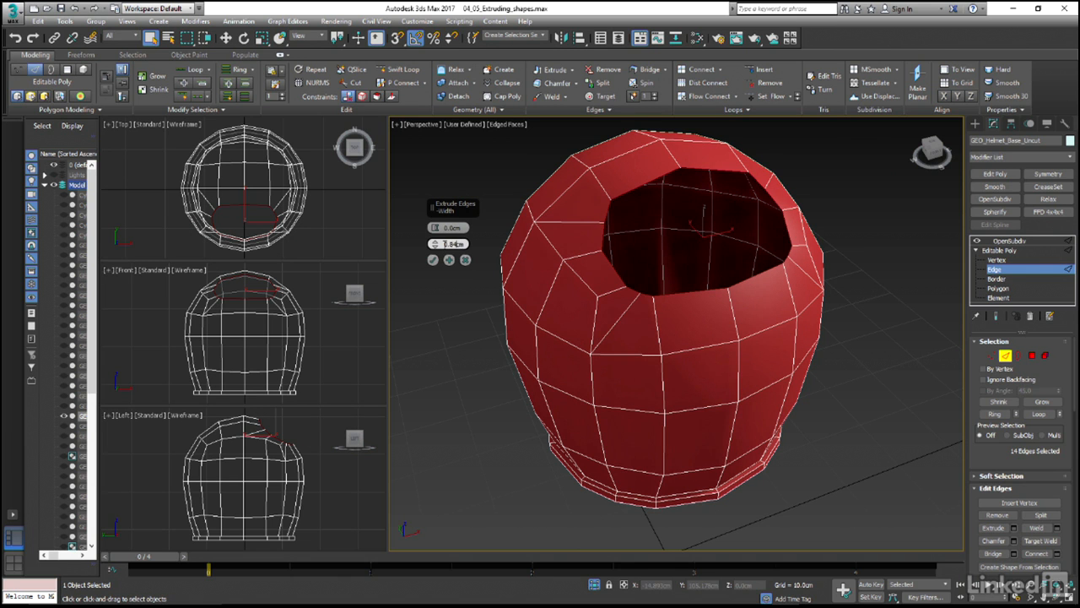
pyautogui.click(434, 261)
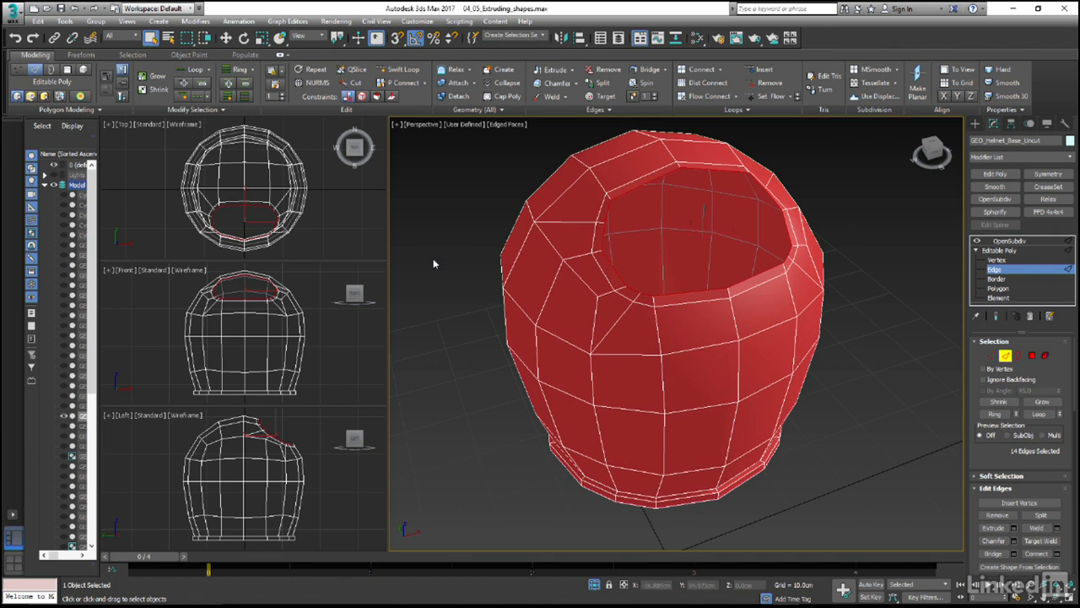
# - Scale the opening's selected edges slightly inward to add a narrow ring of faces around the hole
pyautogui.press('r')
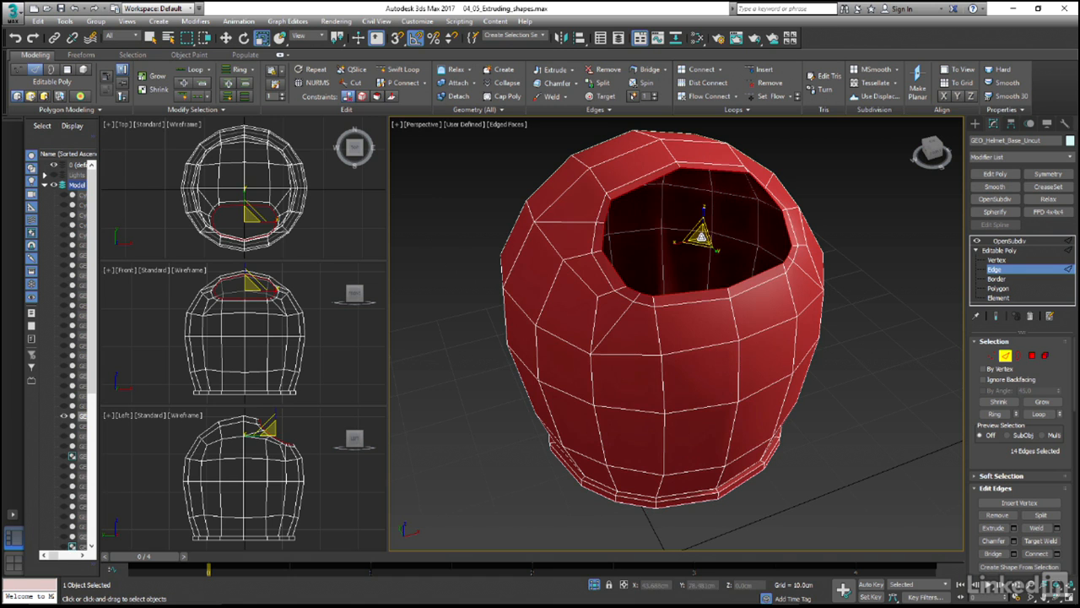
pyautogui.moveTo(701, 237); pyautogui.dragTo(702, 242)
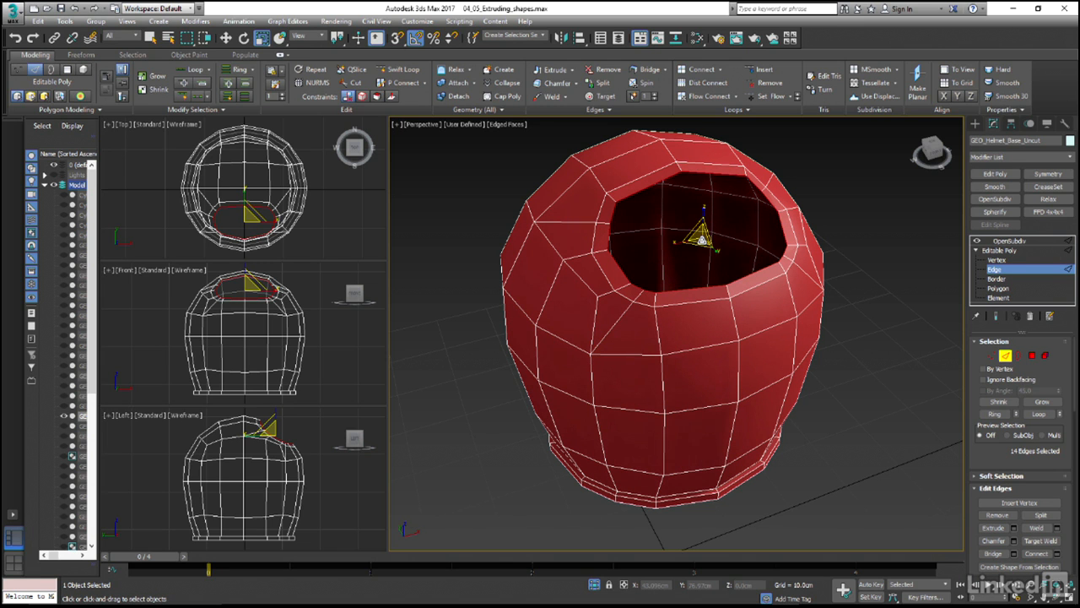
pyautogui.moveTo(701, 237)
pyautogui.keyDown('shift'); pyautogui.mouseDown()
pyautogui.moveTo(702, 274)
pyautogui.moveTo(700, 257)
pyautogui.mouseUp(); pyautogui.keyUp('shift')
# - Set the move reference coordinate system to Local and extrude the opening's edges outward along their local axis into a raised collar
pyautogui.press('w')
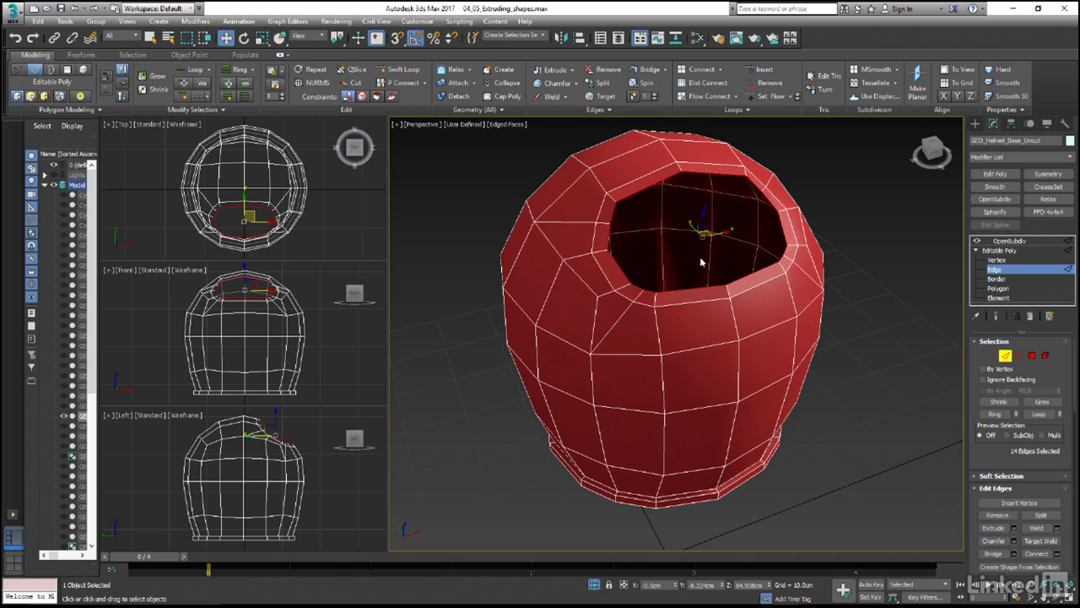
pyautogui.click(318, 37)
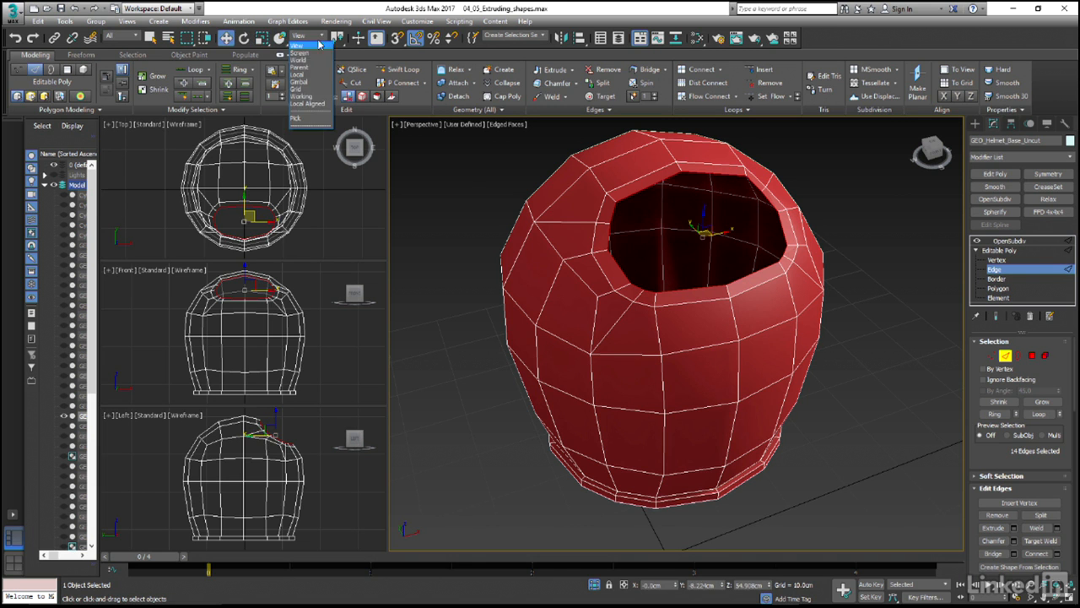
pyautogui.click(309, 76)
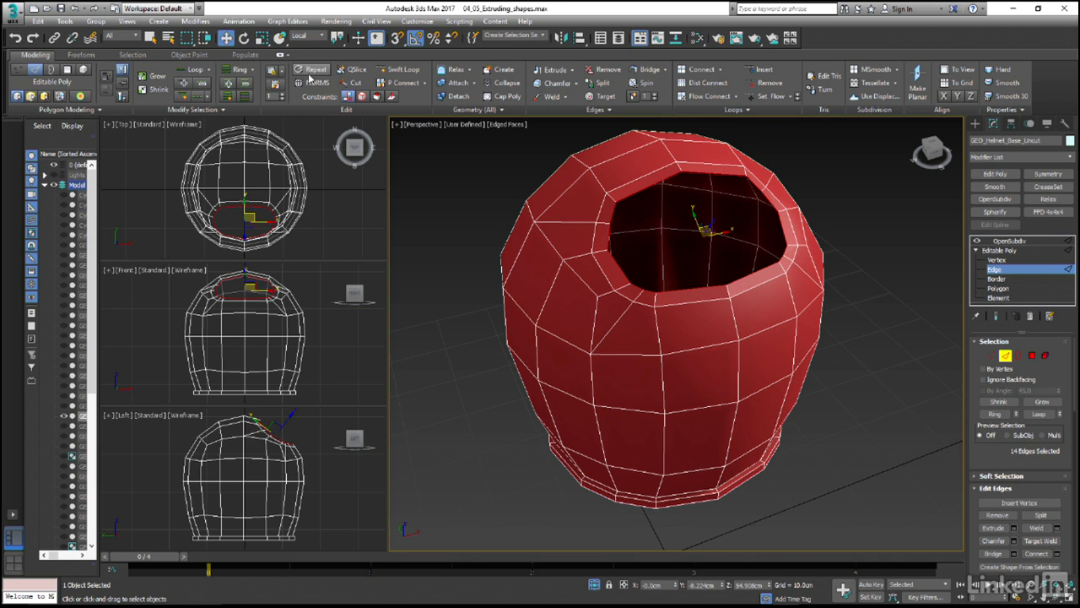
pyautogui.keyDown('alt'); pyautogui.moveTo(639, 237); pyautogui.dragTo(697, 222, button='middle'); pyautogui.keyUp('alt')
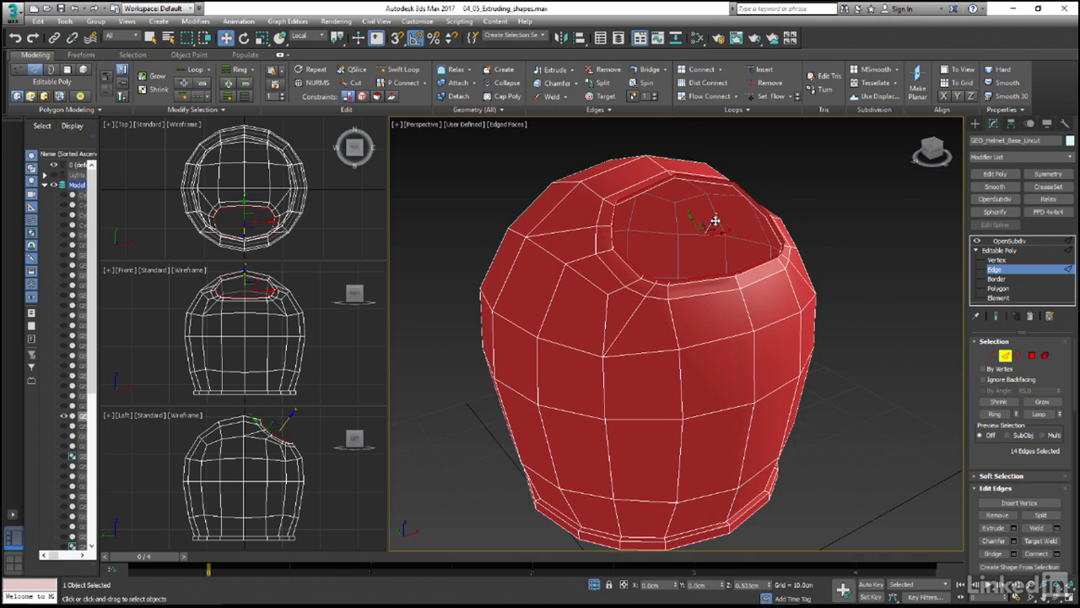
pyautogui.moveTo(715, 220)
pyautogui.mouseDown()
pyautogui.moveTo(696, 250)
pyautogui.moveTo(710, 236)
pyautogui.mouseUp()
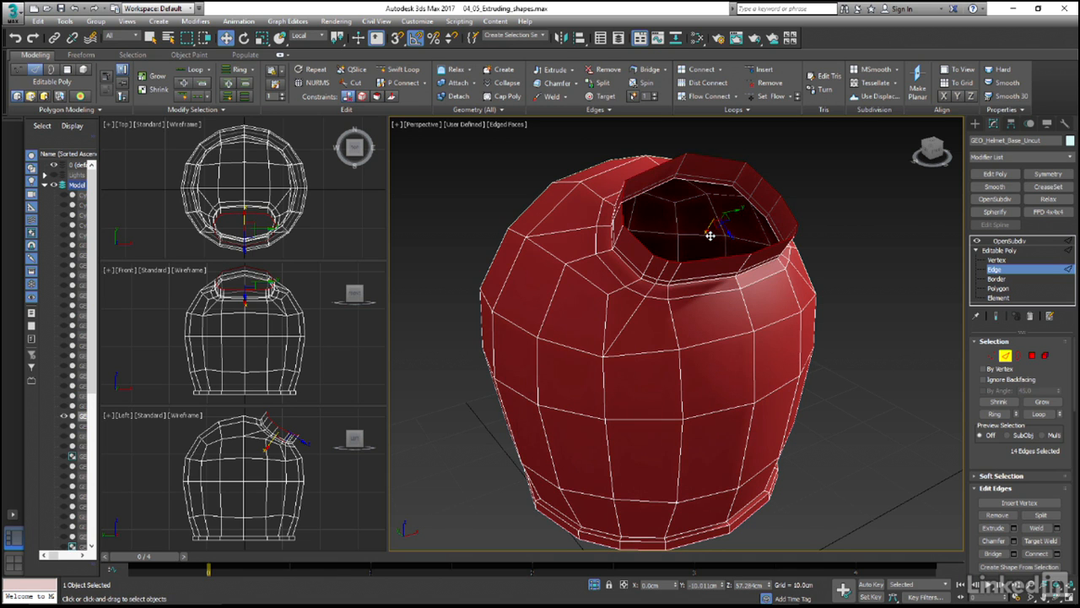
# - Set the scale reference coordinate system to Local and scale the collar's rim edges to flatten the rim
pyautogui.press('r')
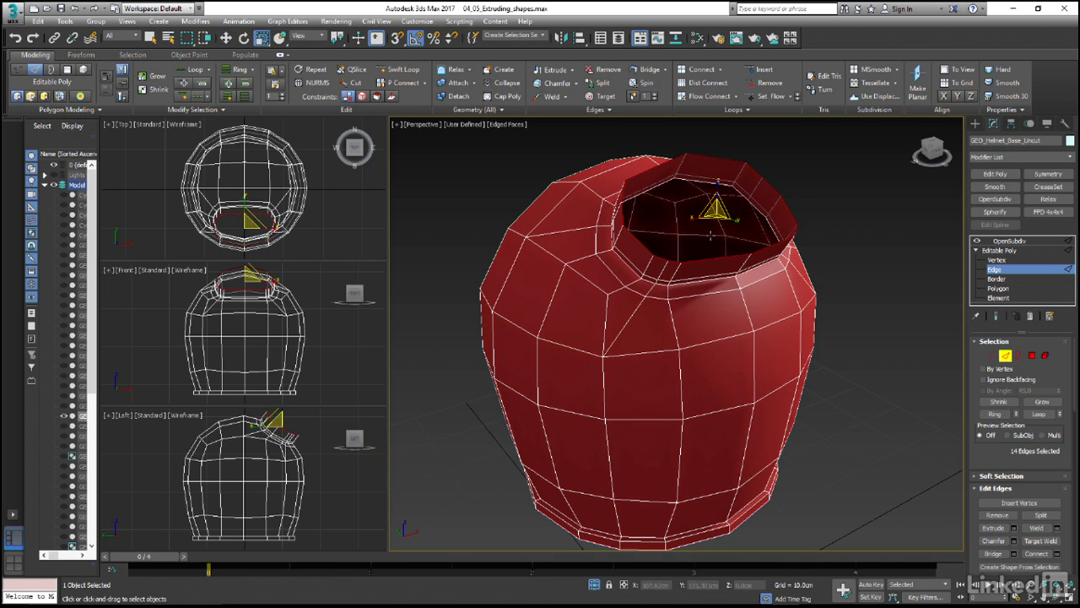
pyautogui.click(318, 38)
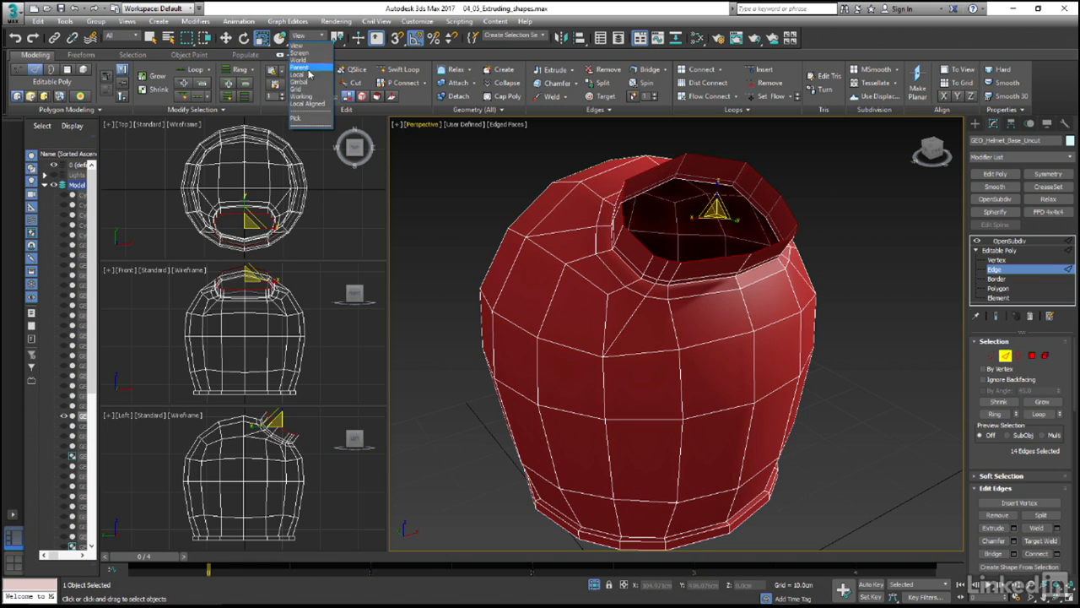
pyautogui.click(299, 74)
pyautogui.moveTo(715, 213); pyautogui.dragTo(380, 158)
# - Extrude the collar's rim edges further outward along their local axis, adding closely spaced edge loops near the rim
pyautogui.press('w')
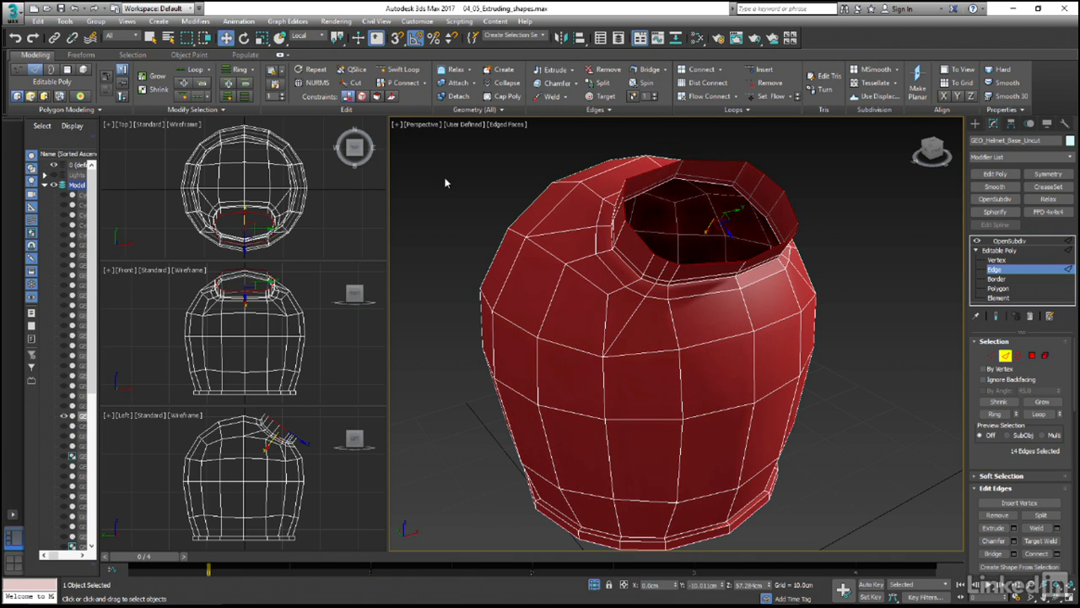
pyautogui.moveTo(707, 231); pyautogui.dragTo(711, 228)
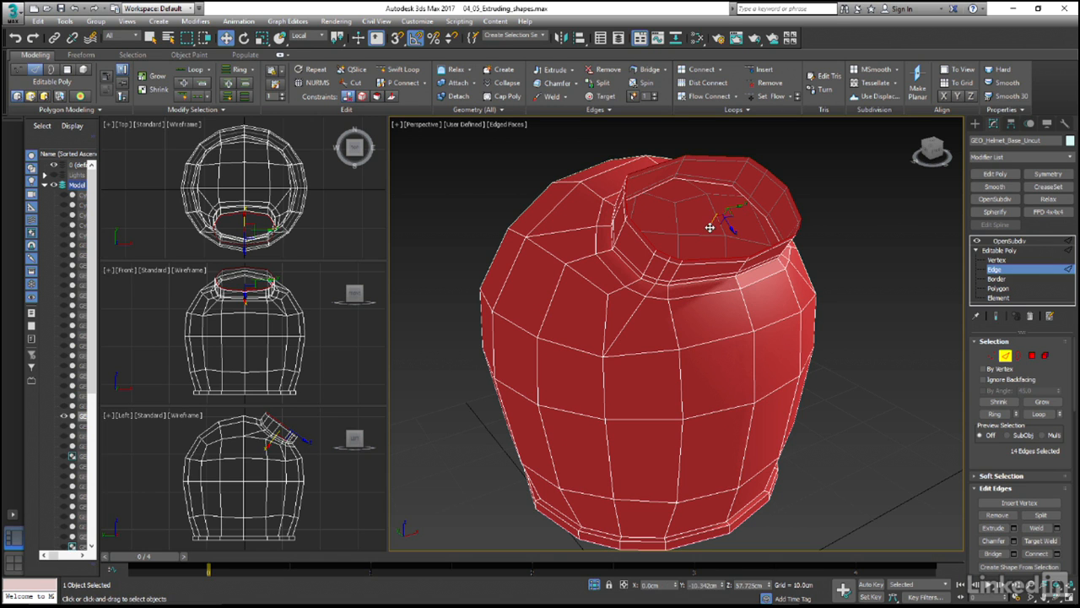
pyautogui.moveTo(710, 227); pyautogui.dragTo(715, 215)
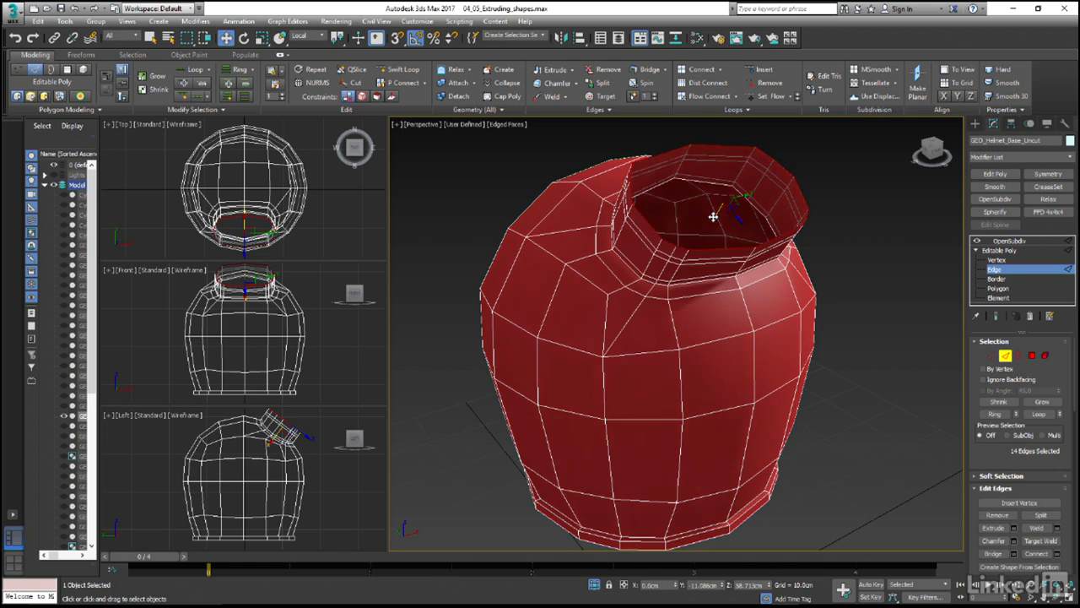
# - Extrude the collar's rim edges inward with height -1.5 cm and width 0 cm to form a flat lip
pyautogui.click(555, 72)
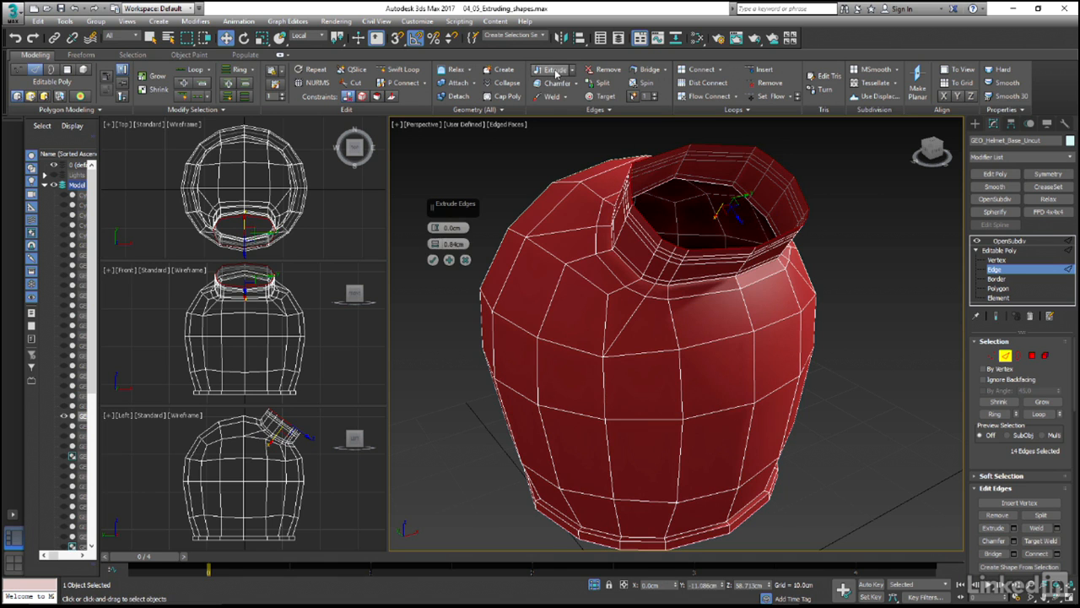
pyautogui.rightClick(436, 244)
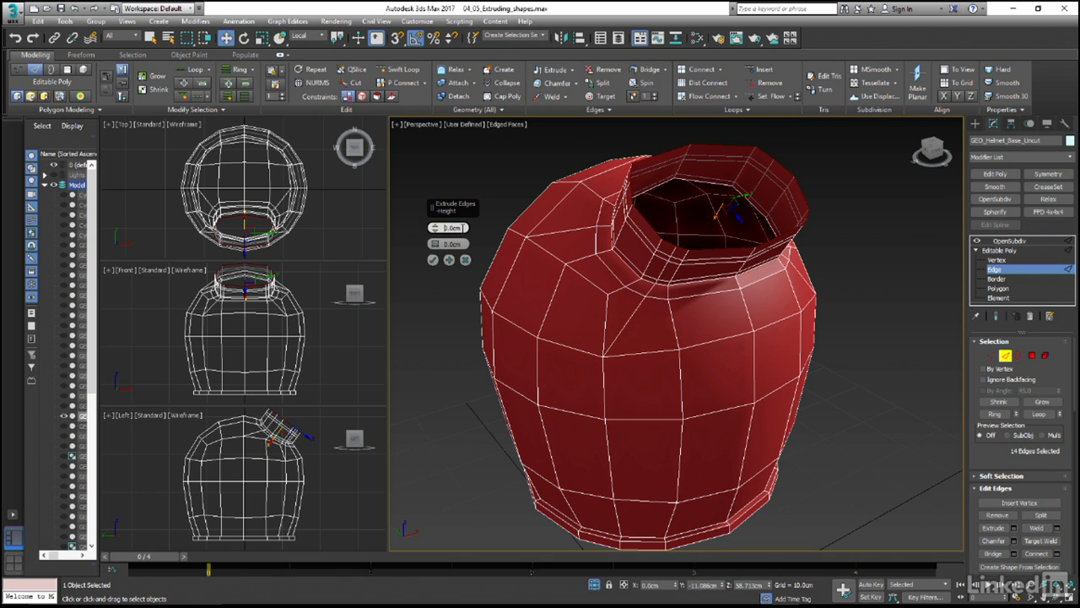
pyautogui.write('-1')
pyautogui.press('Delete')
pyautogui.write('5')
pyautogui.click(433, 262)
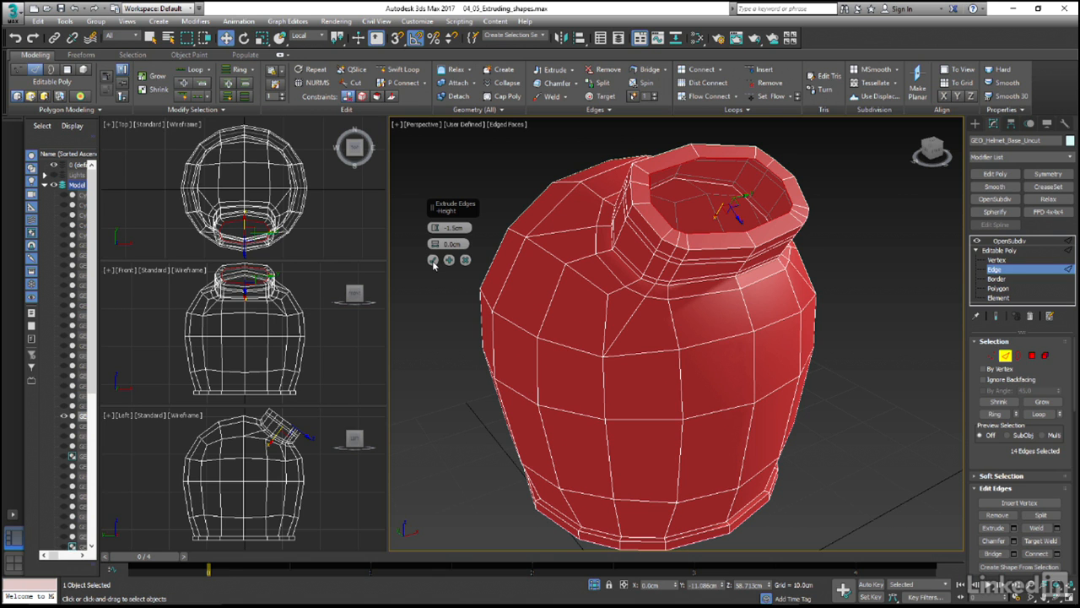
pyautogui.click(433, 261)
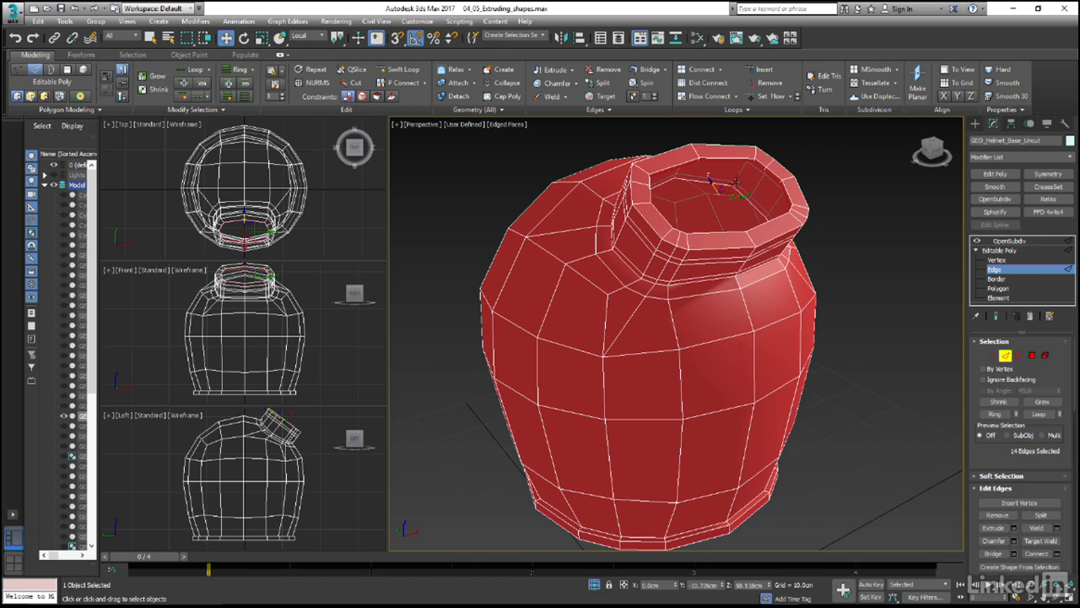
# - Extrude the lip's inner edges down into the collar and preview the OpenSubdiv result without edged faces
pyautogui.moveTo(735, 184); pyautogui.dragTo(703, 221)
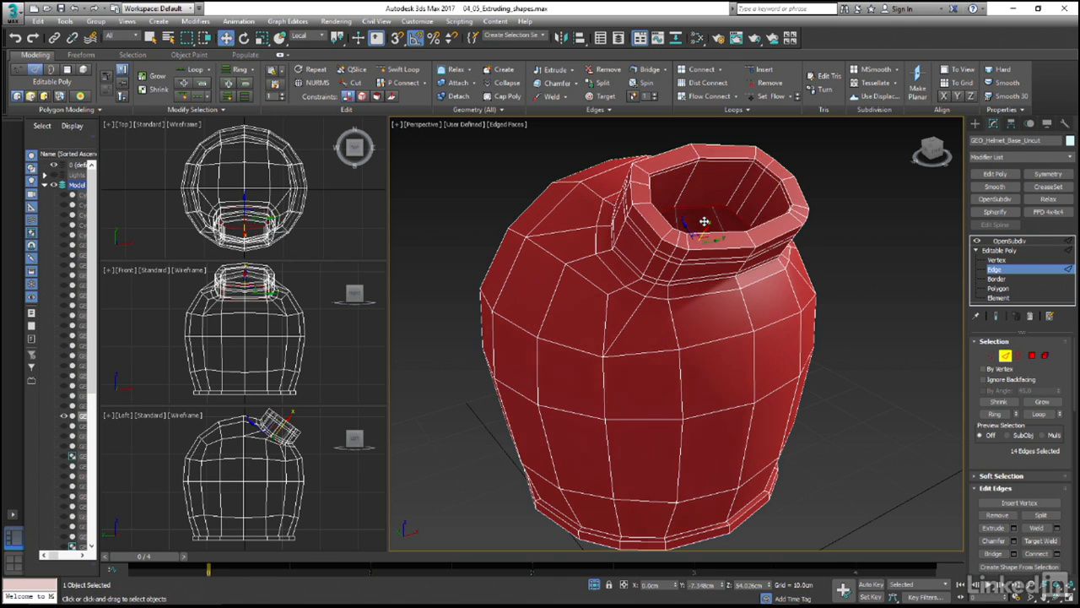
pyautogui.click(1006, 242)
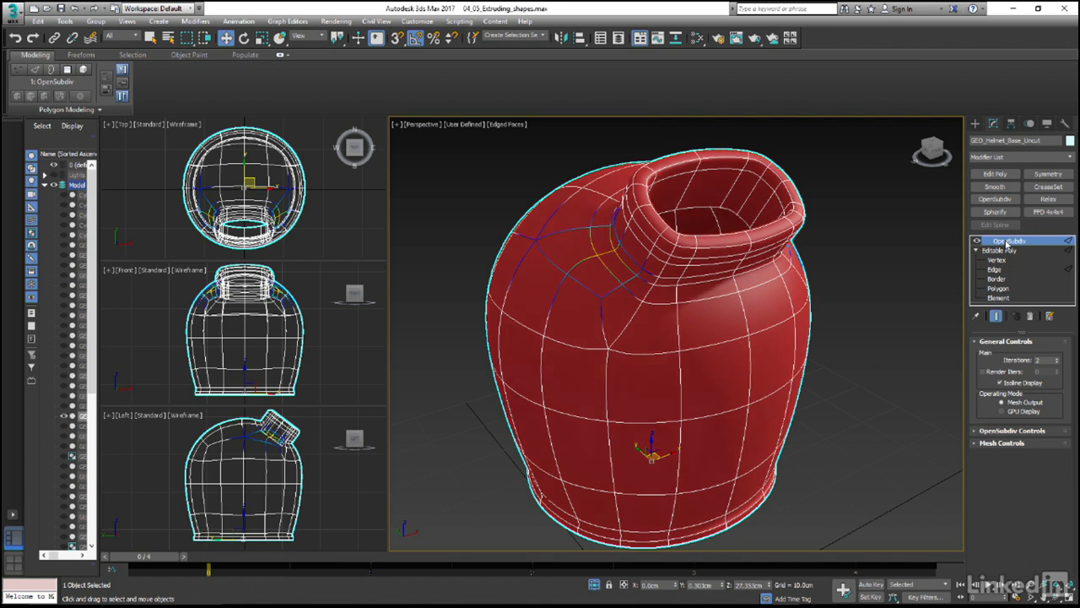
pyautogui.press('F4')
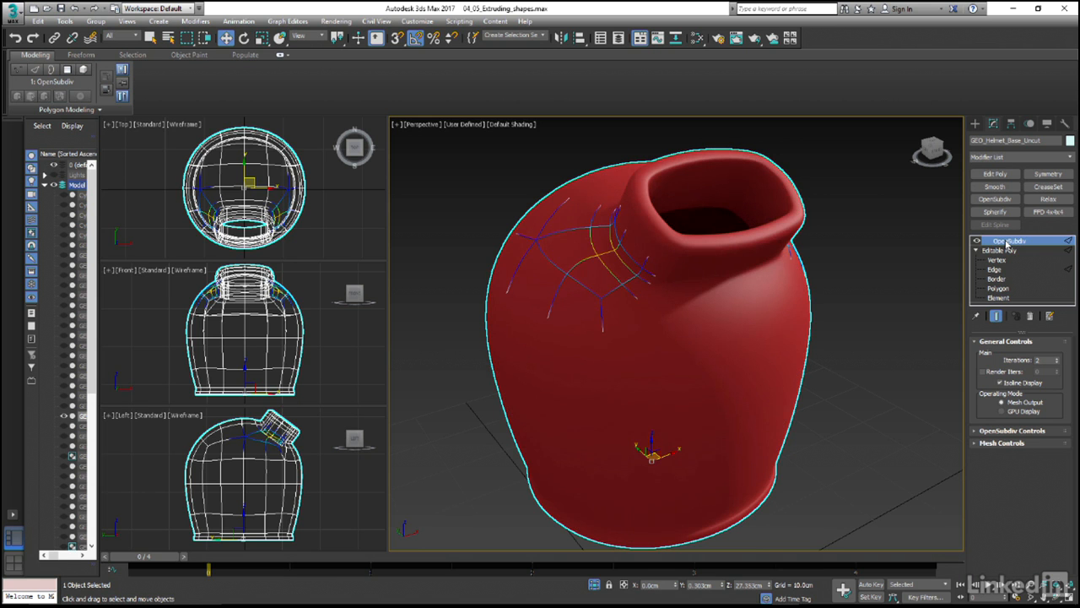
# - Return to the Editable Poly's polygon level with edged faces shown and select the thin polygon loop around the collar
pyautogui.click(1006, 252)
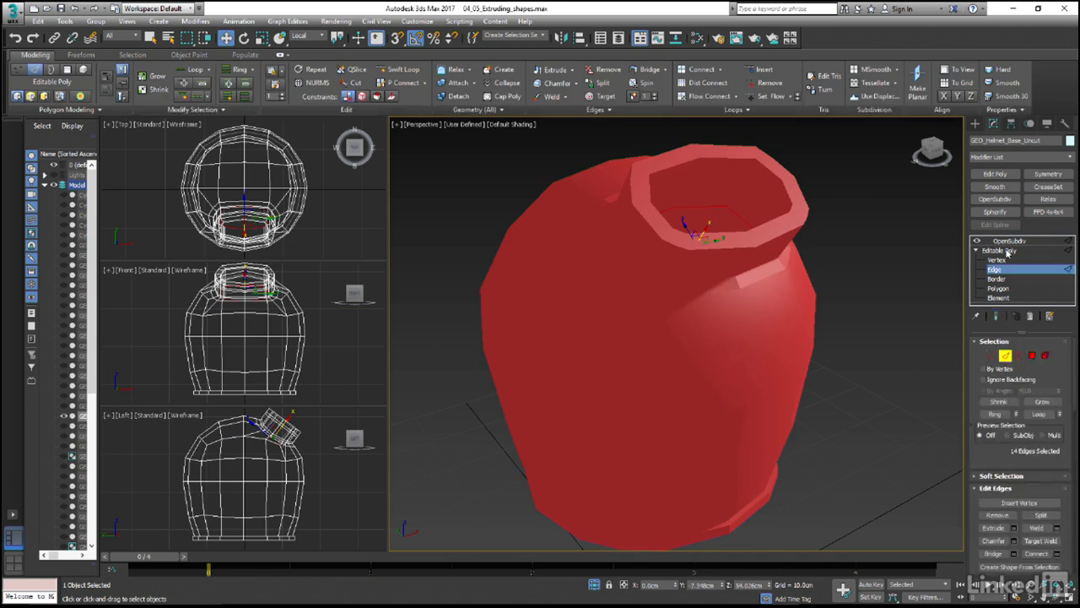
pyautogui.click(1033, 356)
pyautogui.press('F4')
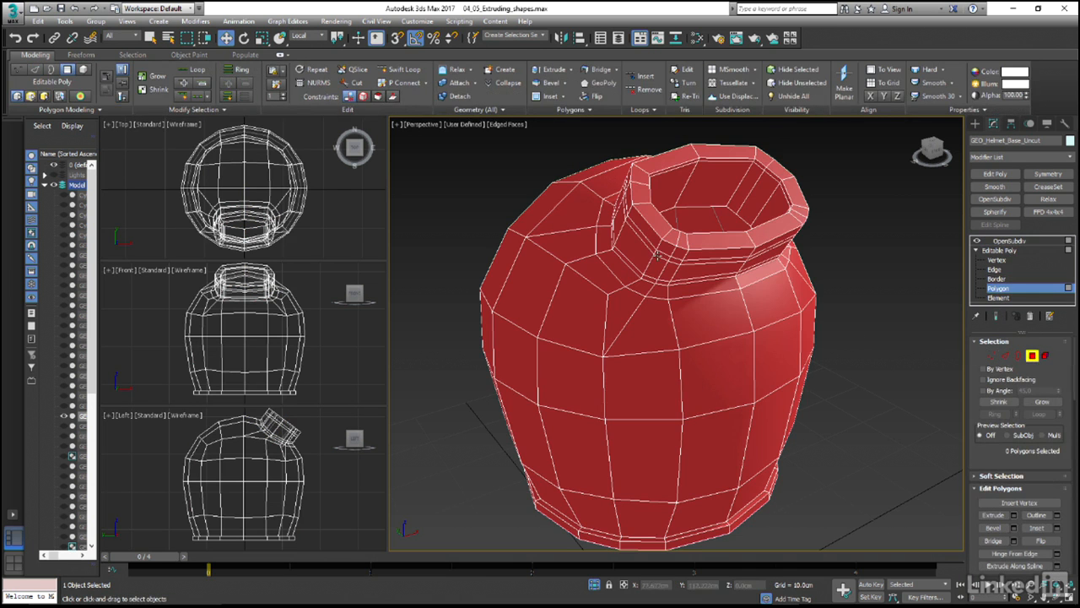
pyautogui.click(647, 245)
pyautogui.keyDown('shift'); pyautogui.click(660, 255); pyautogui.keyUp('shift')
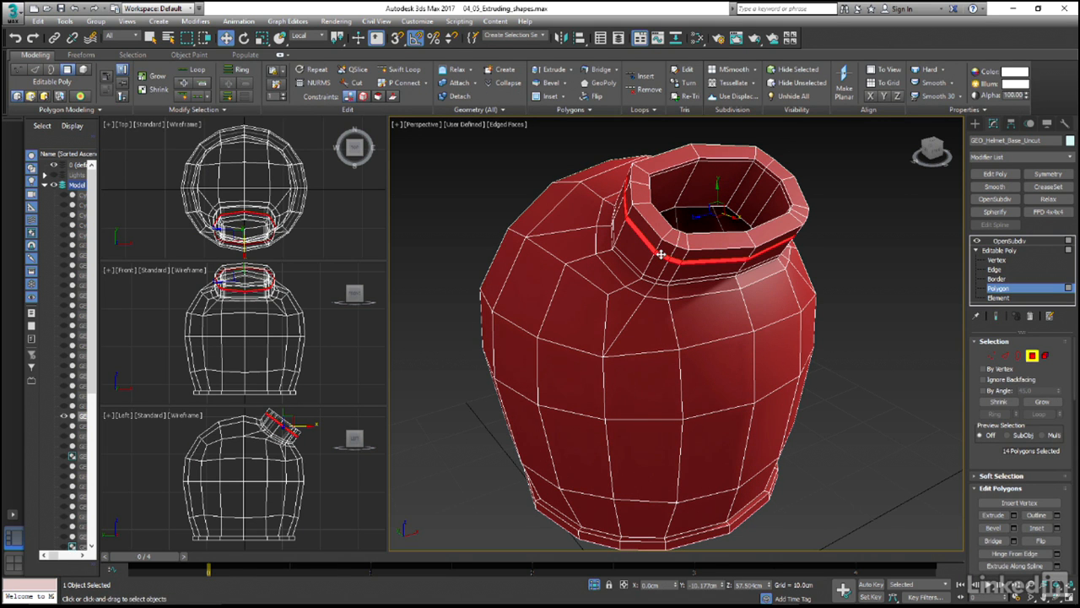
# - Bevel the selected polygon loop around the collar by Local Normal with height -0.25 cm and outline 0 cm
pyautogui.click(552, 83)
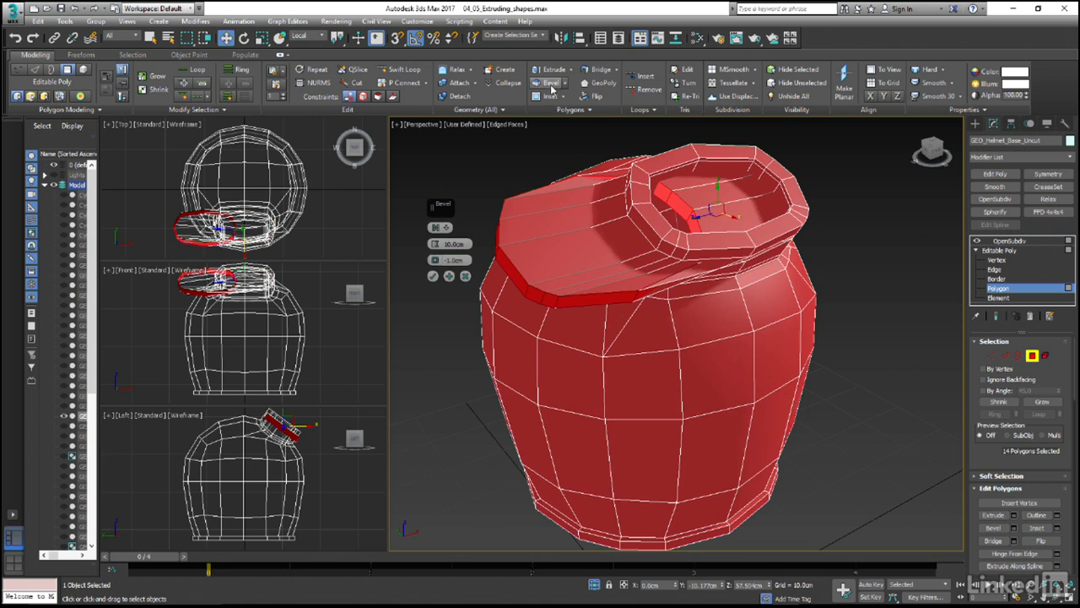
pyautogui.click(451, 228)
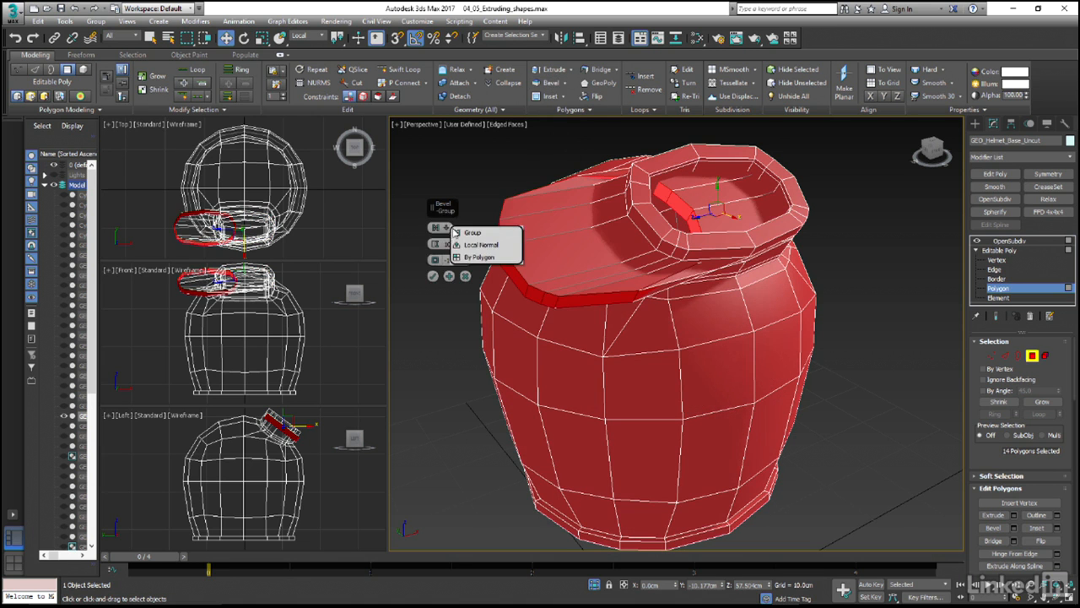
pyautogui.click(470, 246)
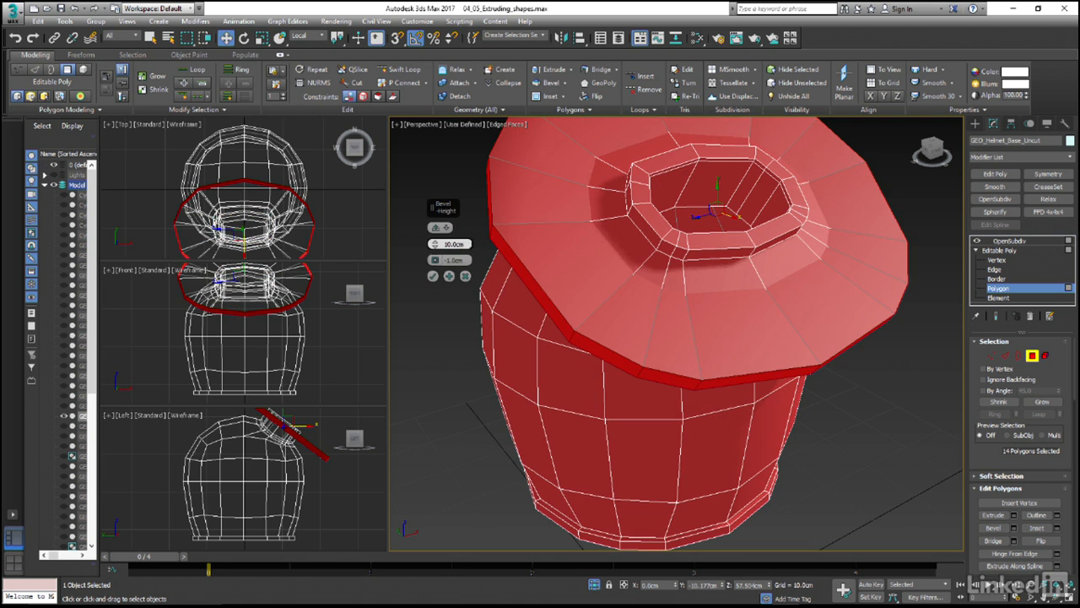
pyautogui.rightClick(436, 245)
pyautogui.rightClick(436, 260)
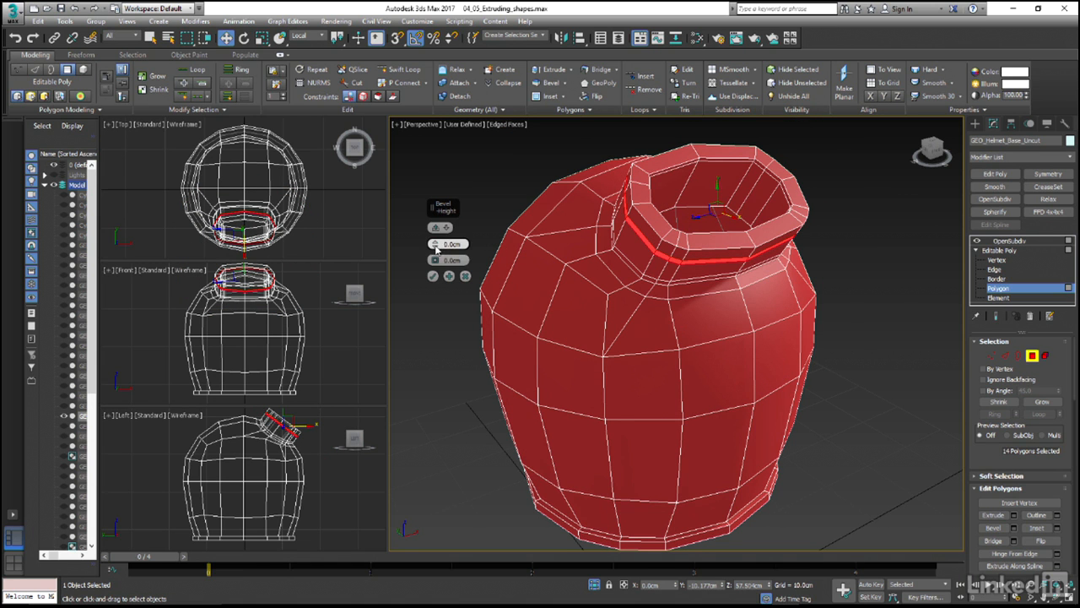
pyautogui.click(446, 244)
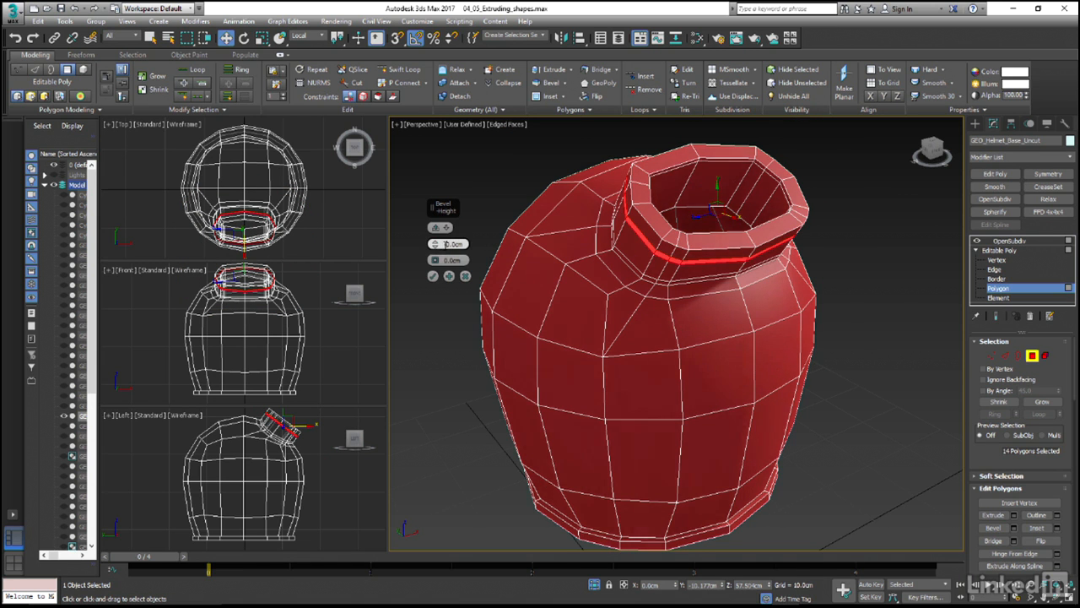
pyautogui.write('-0.25')
pyautogui.press('Return')
pyautogui.click(433, 277)
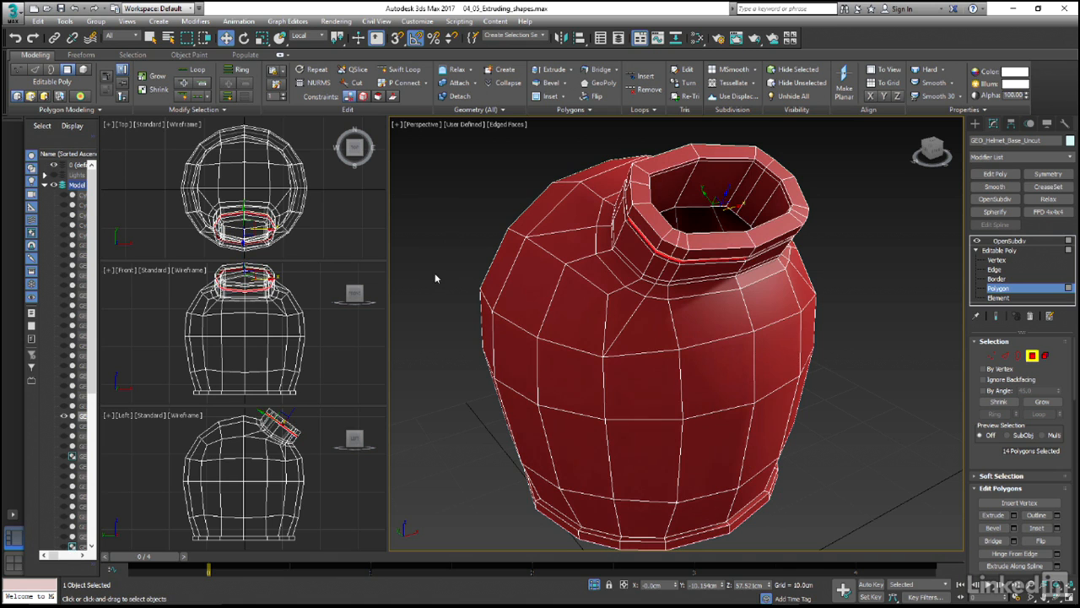
# - Connect the edge ring at the collar's base with one segment at slide 52, and chamfer the new edge loop
pyautogui.press('2')
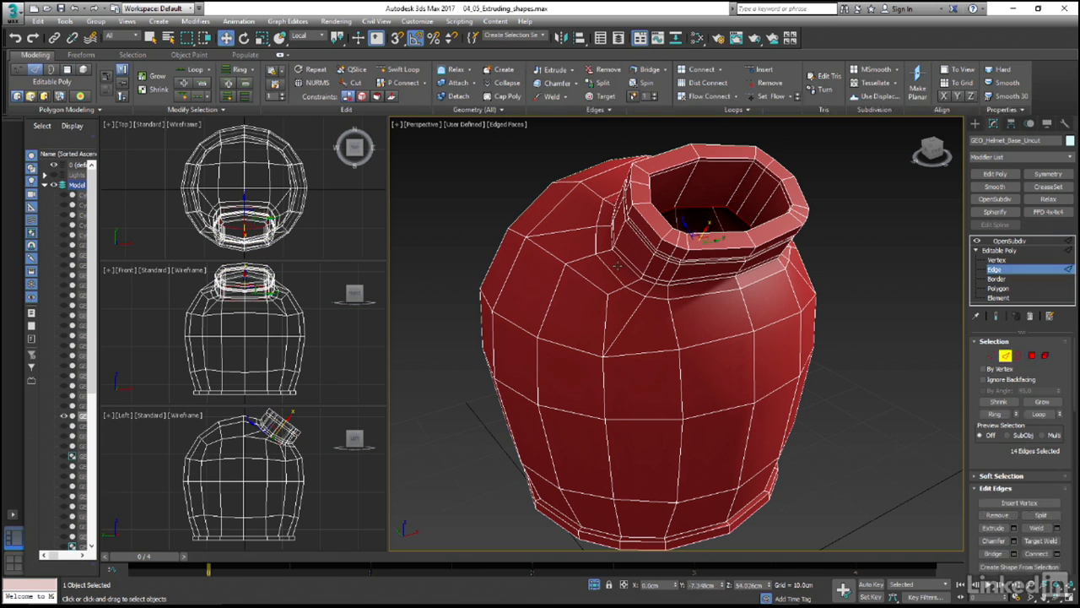
pyautogui.click(613, 265)
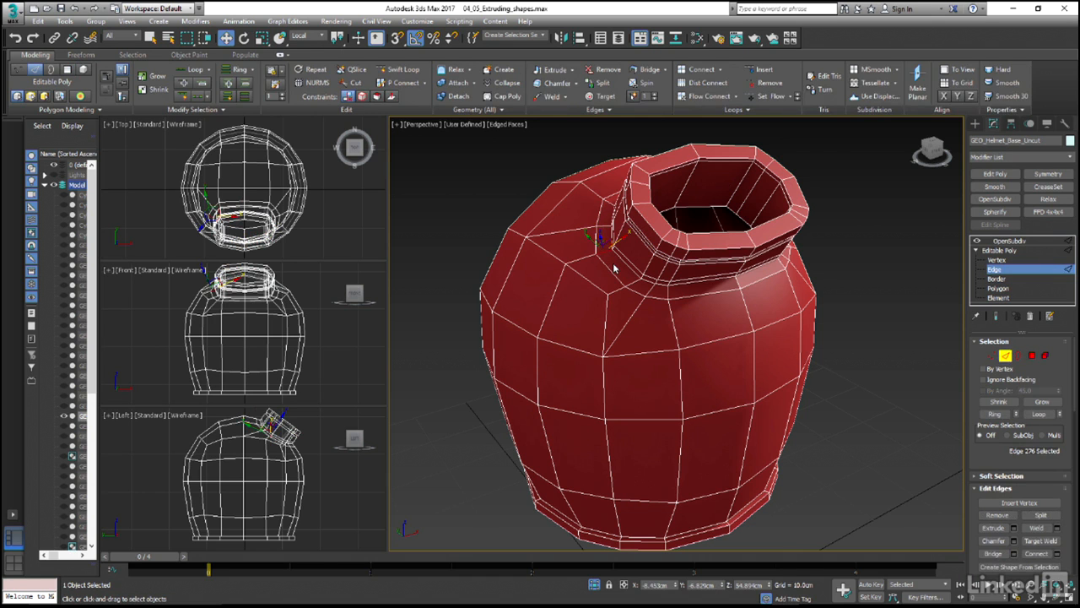
pyautogui.doubleClick(614, 266)
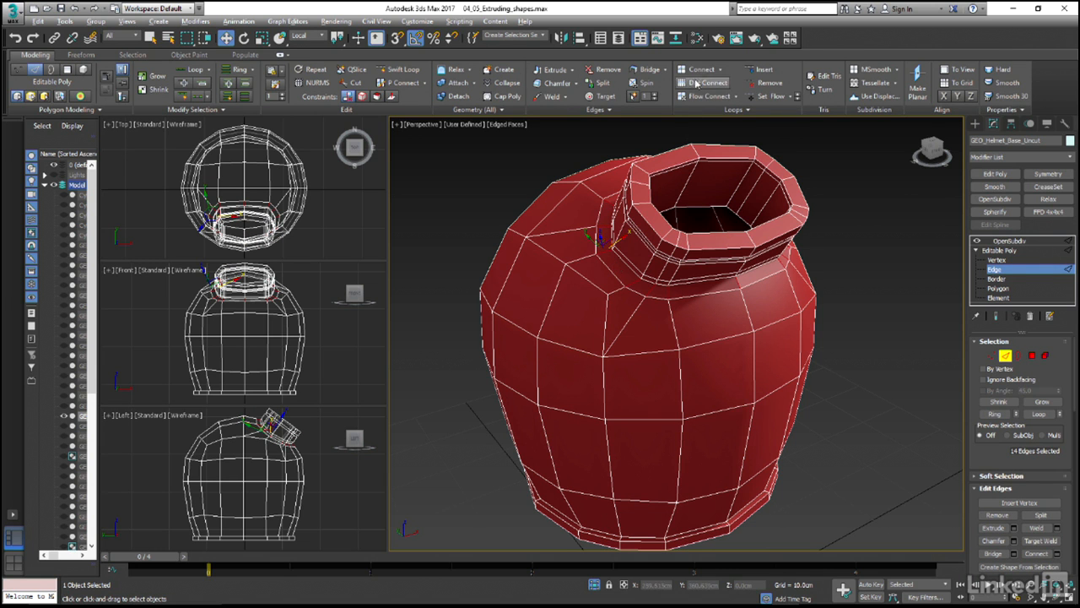
pyautogui.click(699, 71)
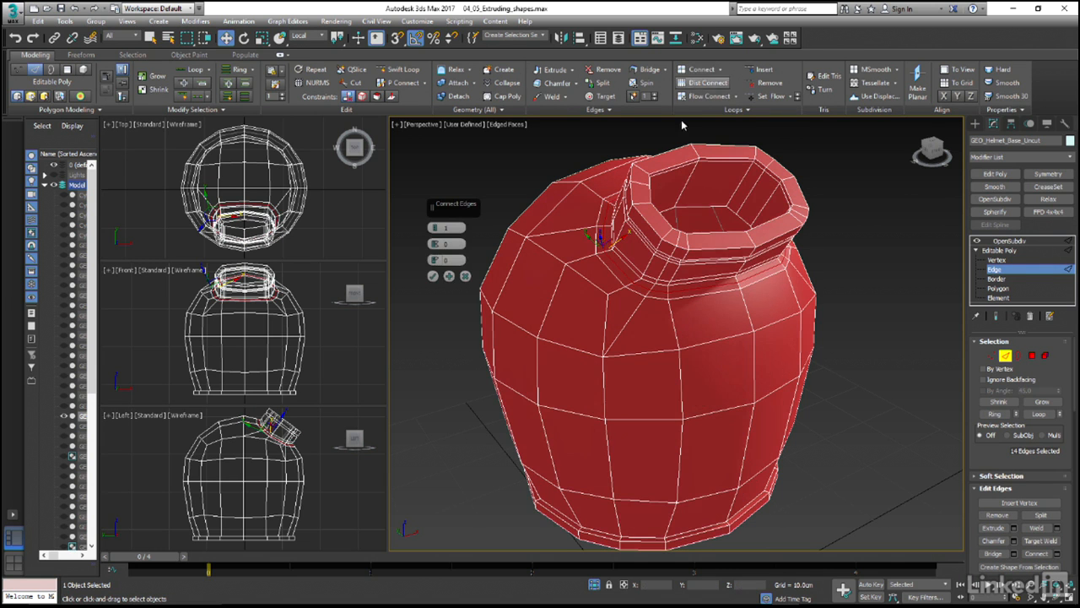
pyautogui.moveTo(435, 259); pyautogui.dragTo(444, 145)
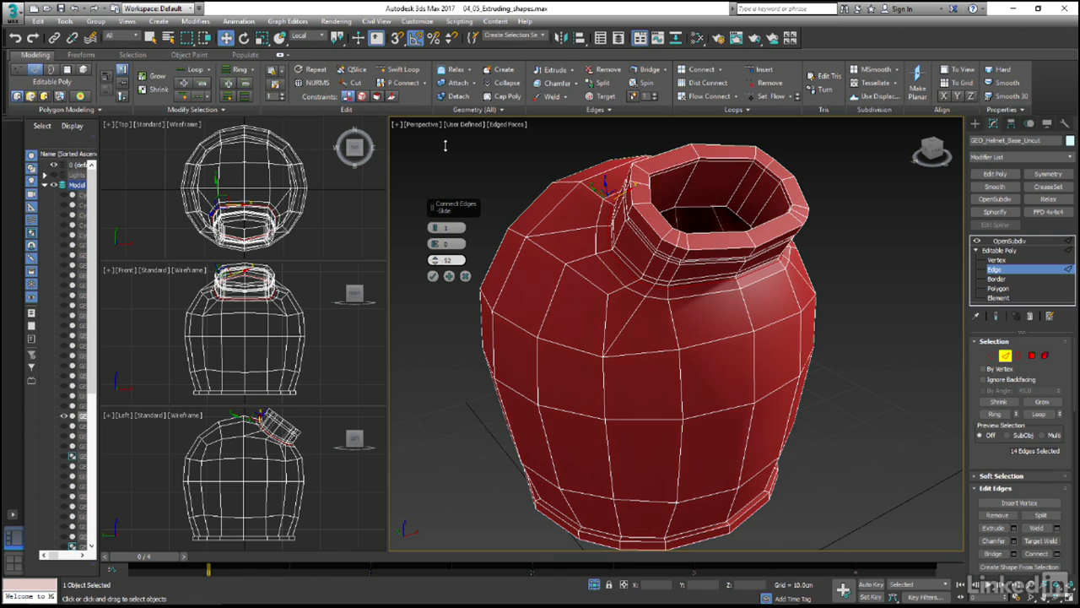
pyautogui.moveTo(445, 145); pyautogui.dragTo(445, 145)
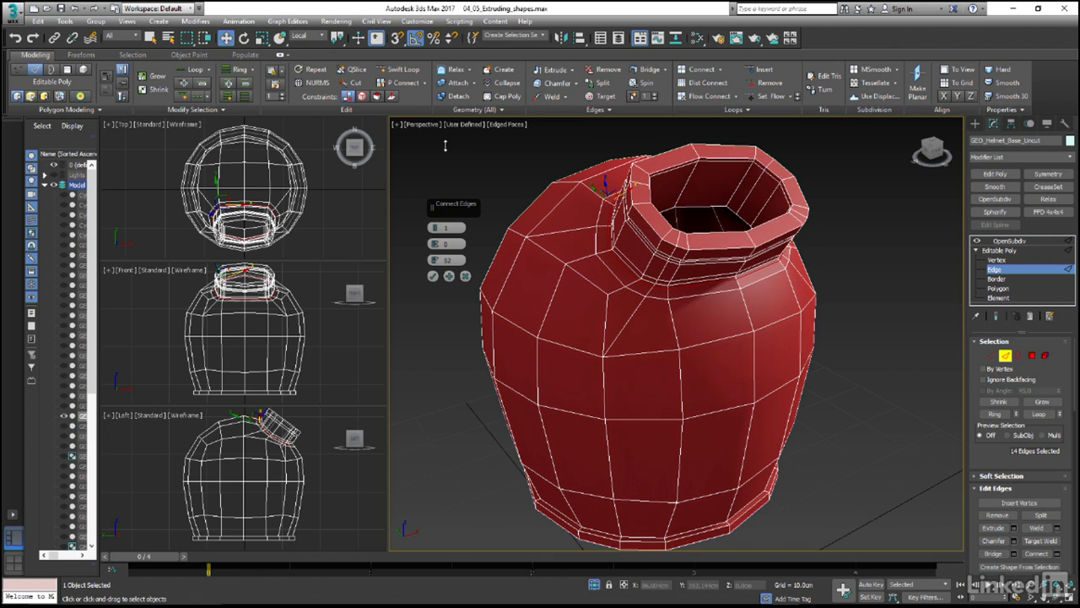
pyautogui.click(434, 275)
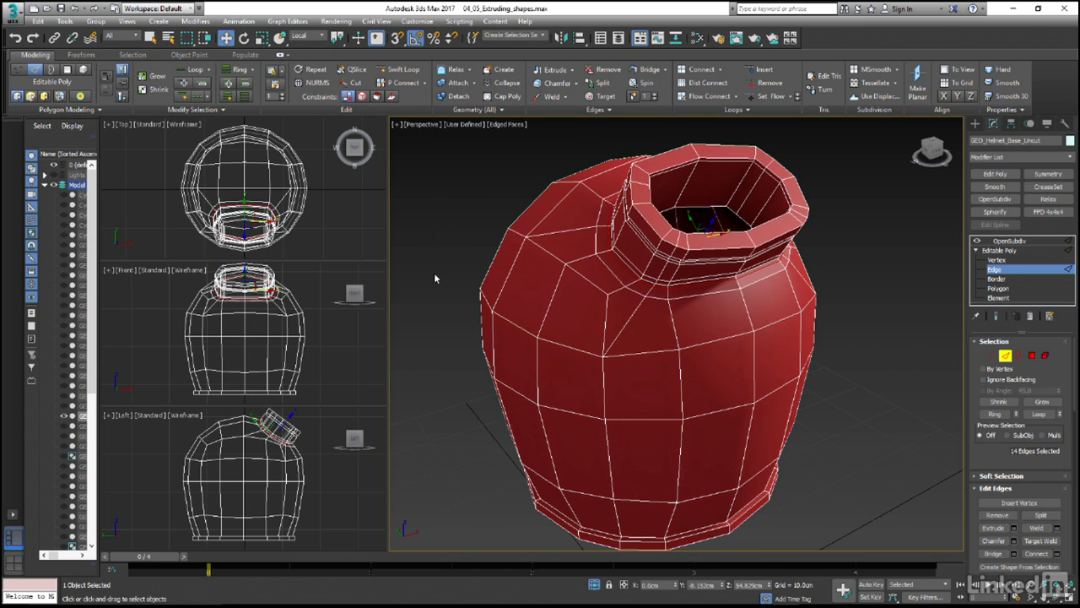
pyautogui.keyDown('shift'); pyautogui.click(554, 82); pyautogui.keyUp('shift')
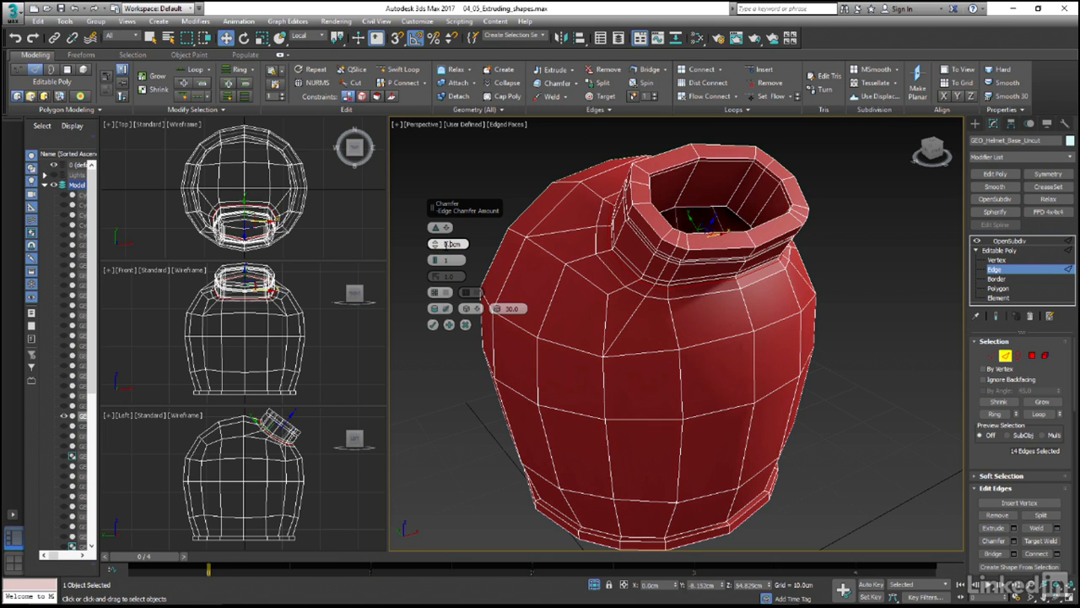
pyautogui.click(434, 324)
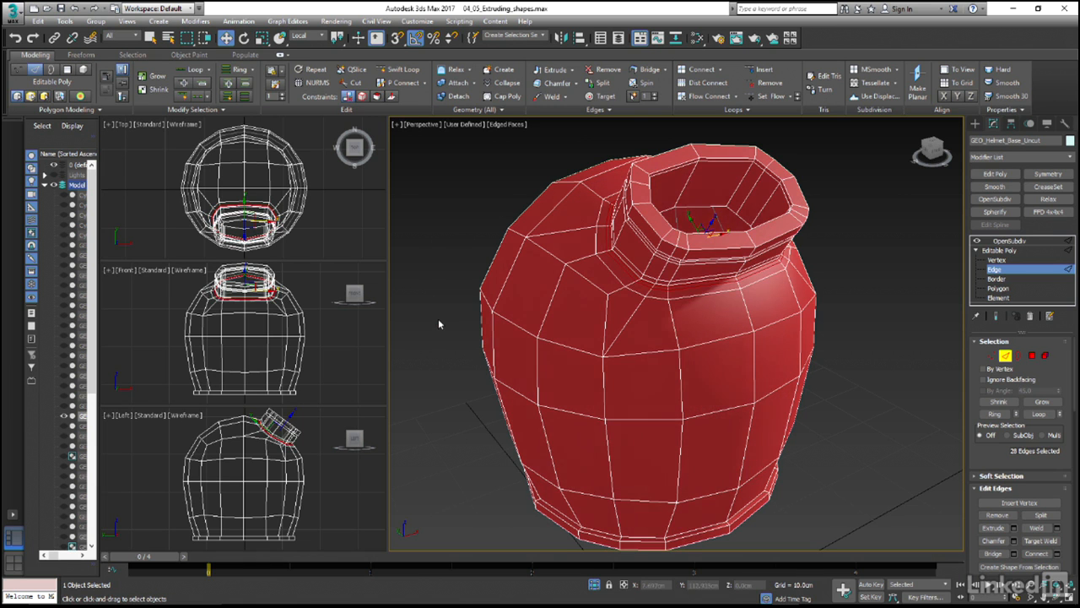
# - Select the thin polygon loop at the collar's base and extrude it slightly inward to form a groove
pyautogui.click(1032, 355)
pyautogui.click(628, 270)
pyautogui.keyDown('shift'); pyautogui.click(644, 284); pyautogui.keyUp('shift')
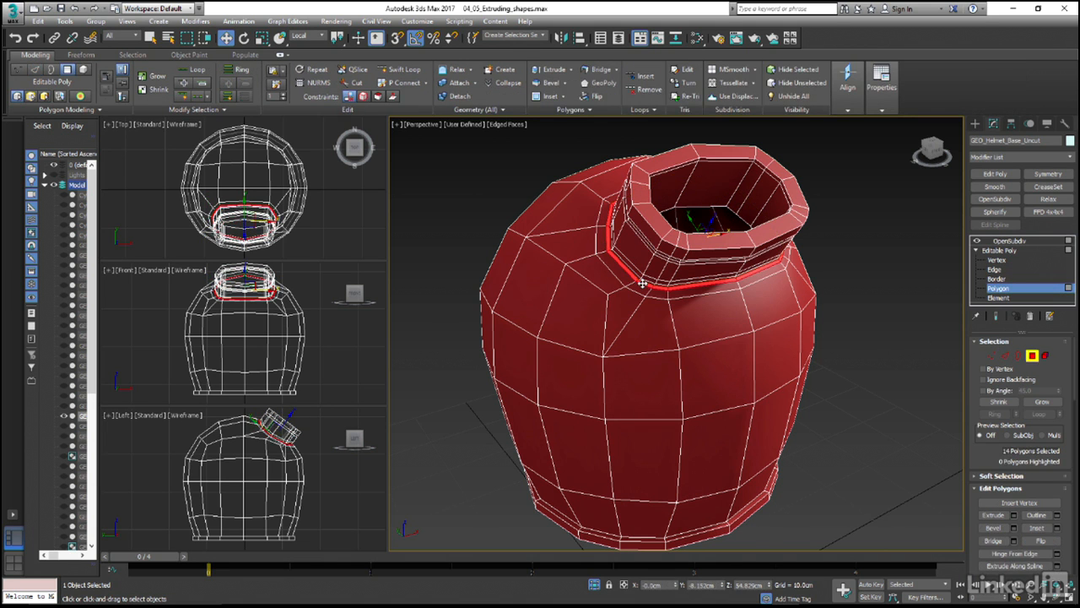
pyautogui.keyDown('shift'); pyautogui.click(550, 74); pyautogui.keyUp('shift')
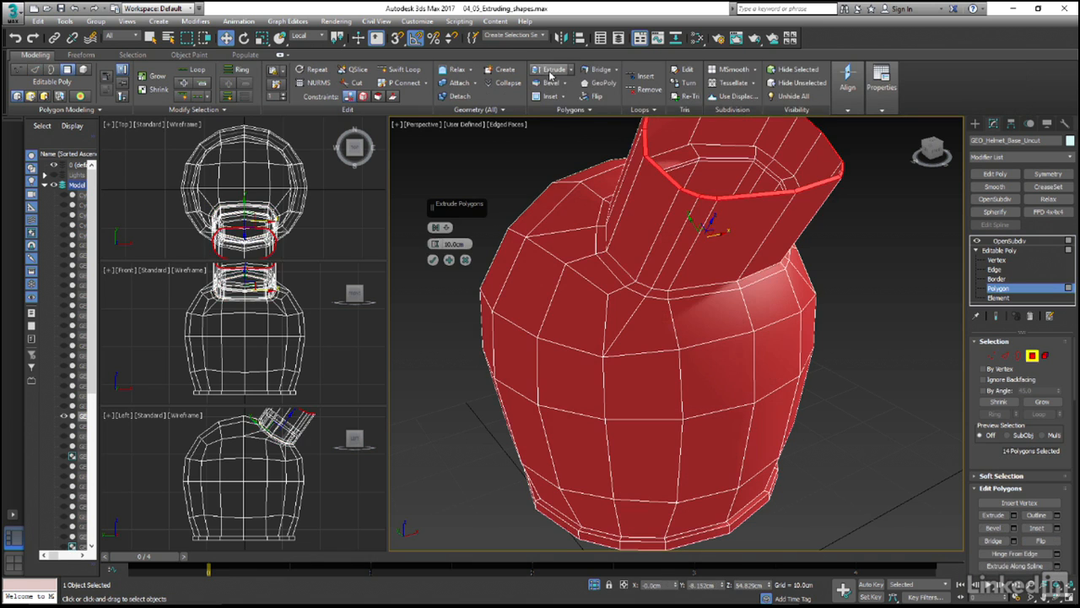
pyautogui.rightClick(437, 245)
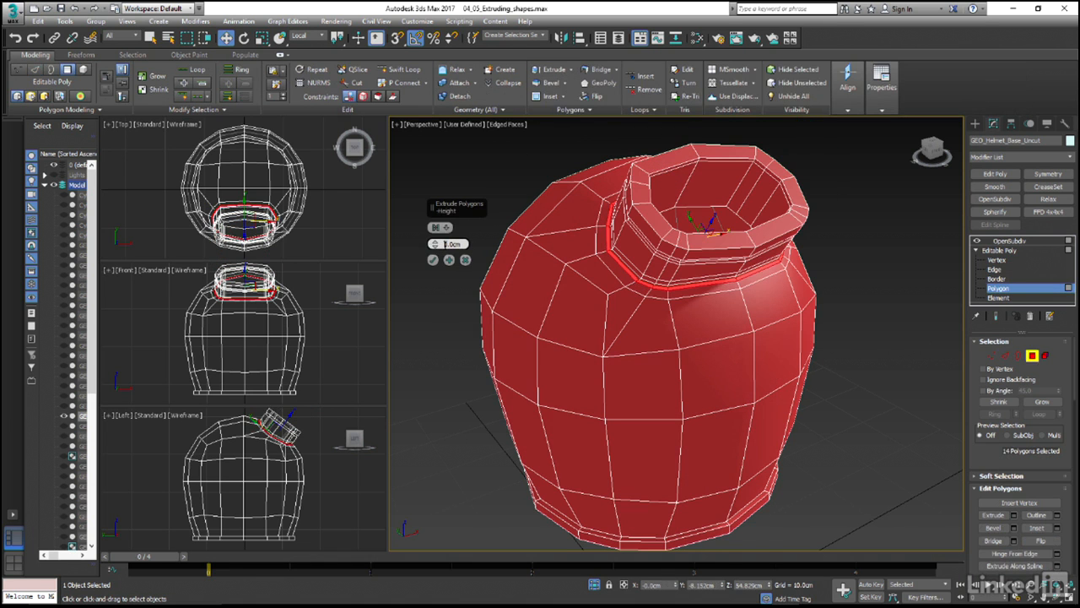
pyautogui.click(446, 244)
pyautogui.click(433, 260)
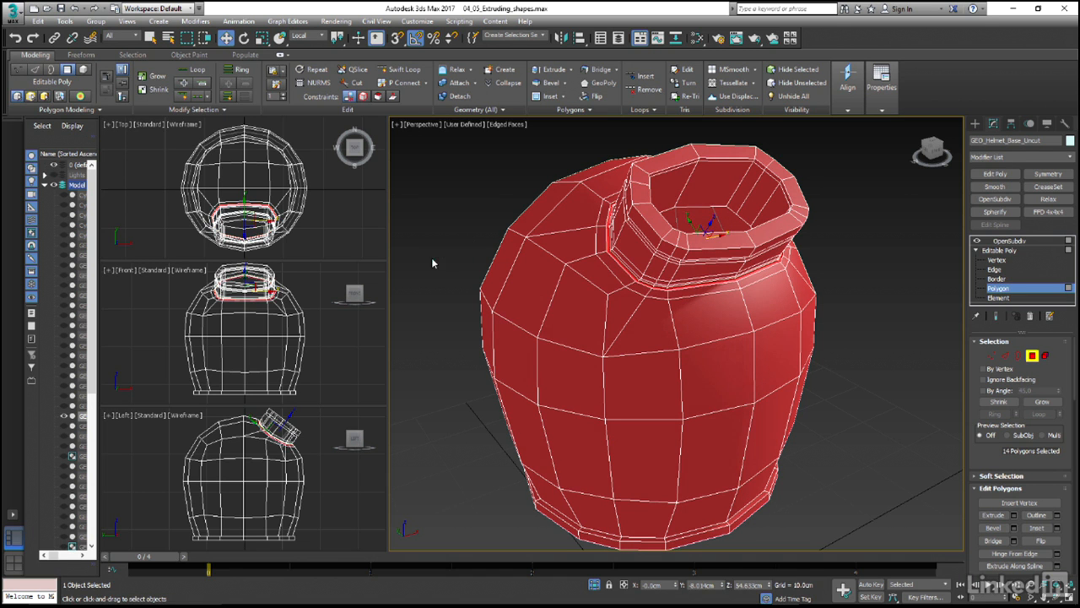
# - Leave the polygon level, deselect the helmet and view the smoothed result without edged faces
pyautogui.click(1033, 356)
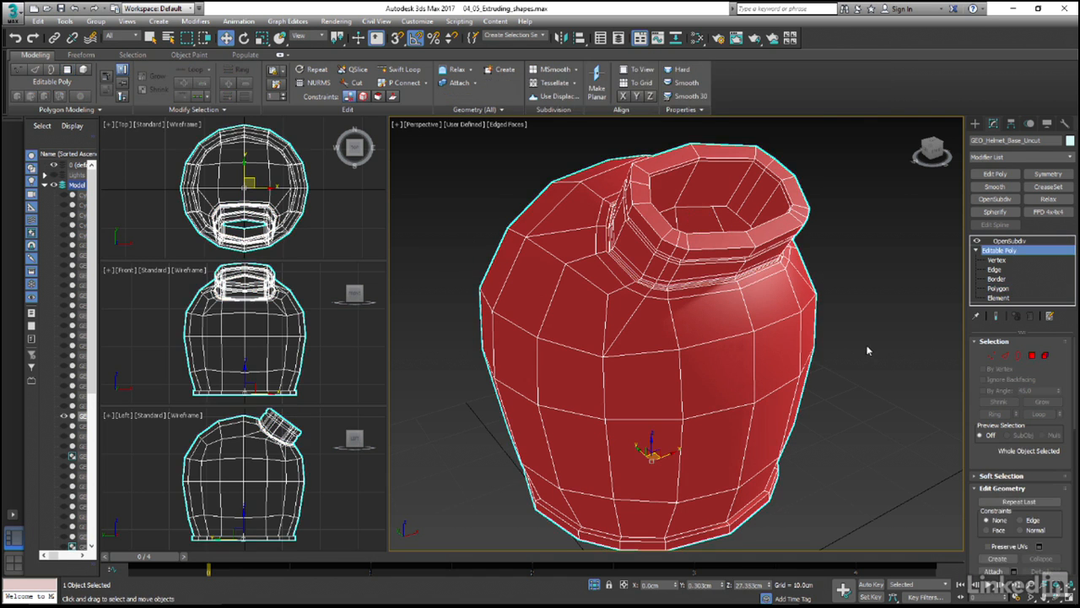
pyautogui.click(865, 346)
pyautogui.press('F4')
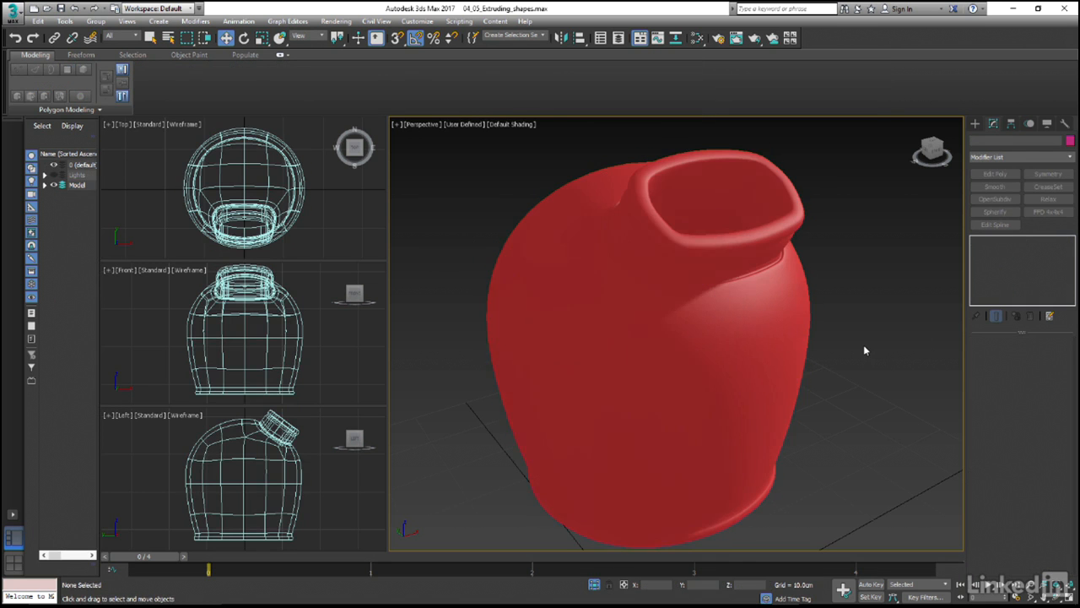